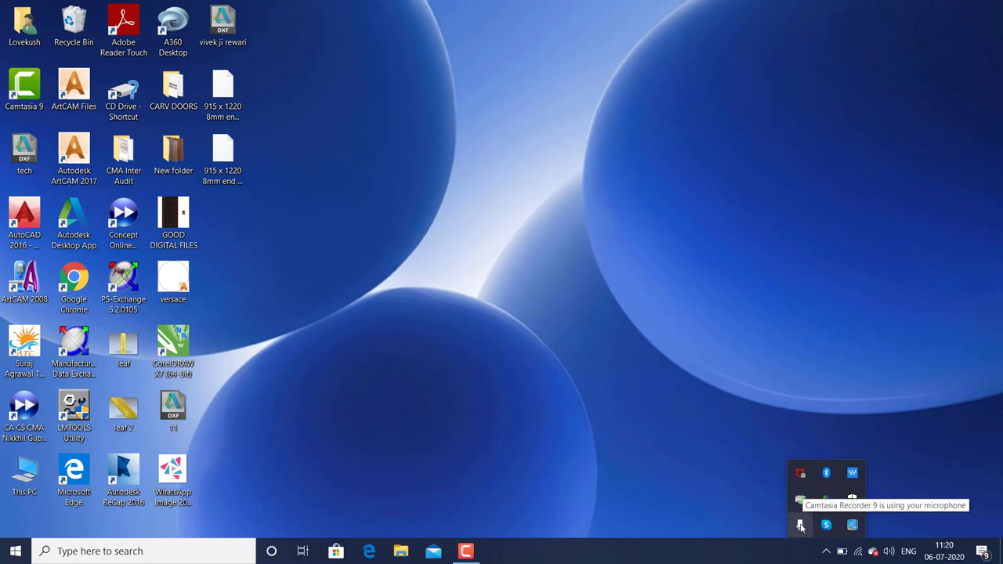
Launch Autodesk ArtCAM 2017 from the desktop
left_click(565, 391)
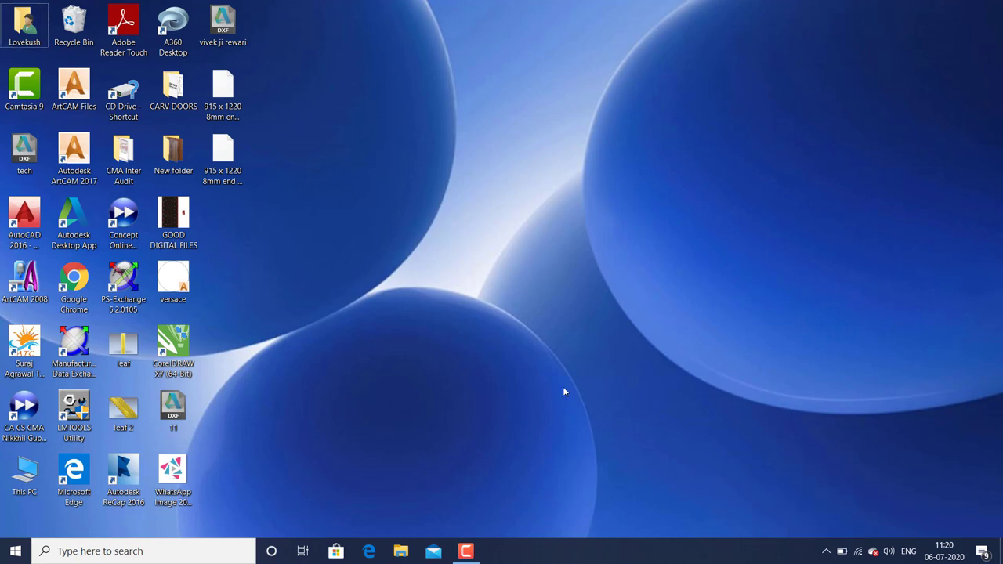
double_click(67, 151)
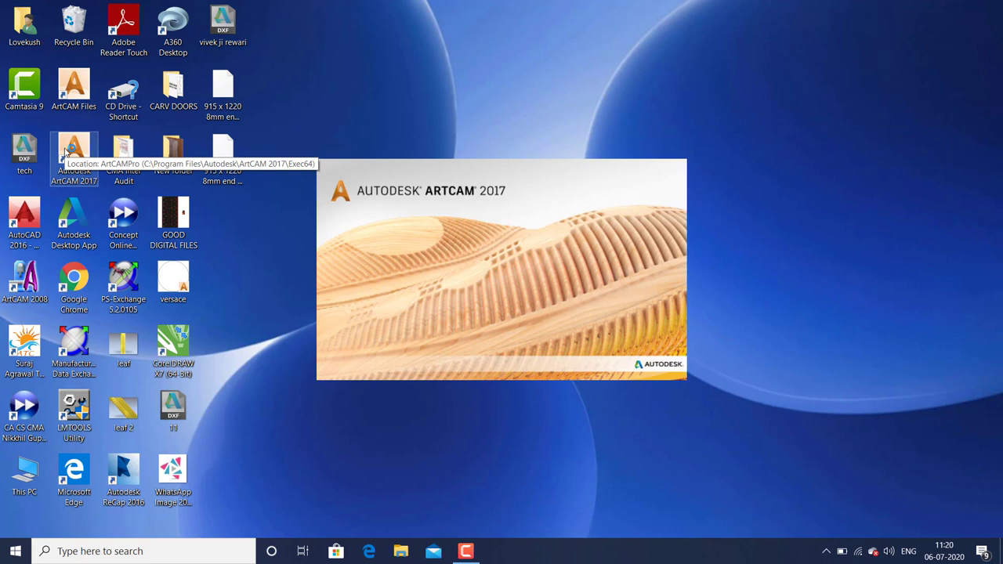
right_click(750, 194)
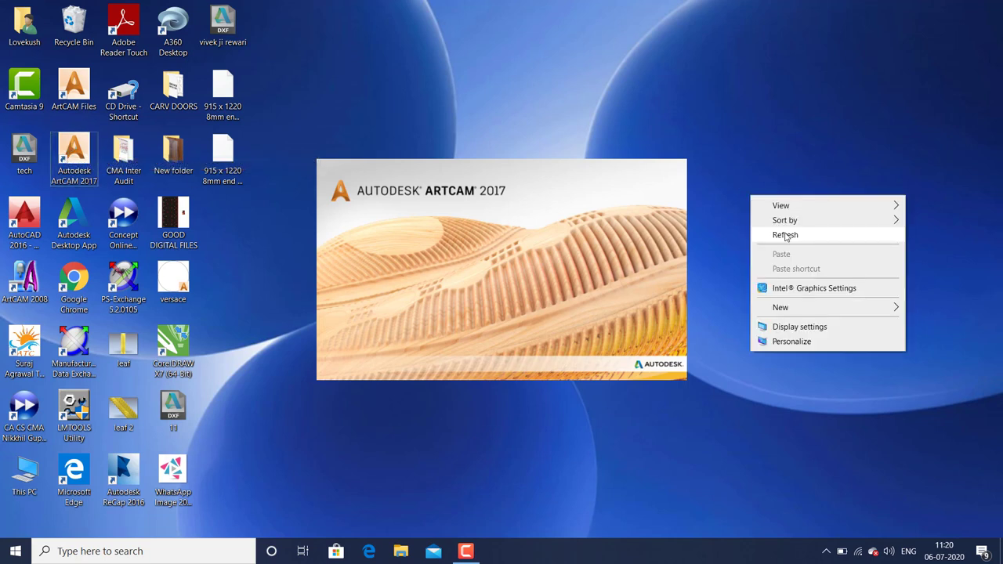
left_click(786, 235)
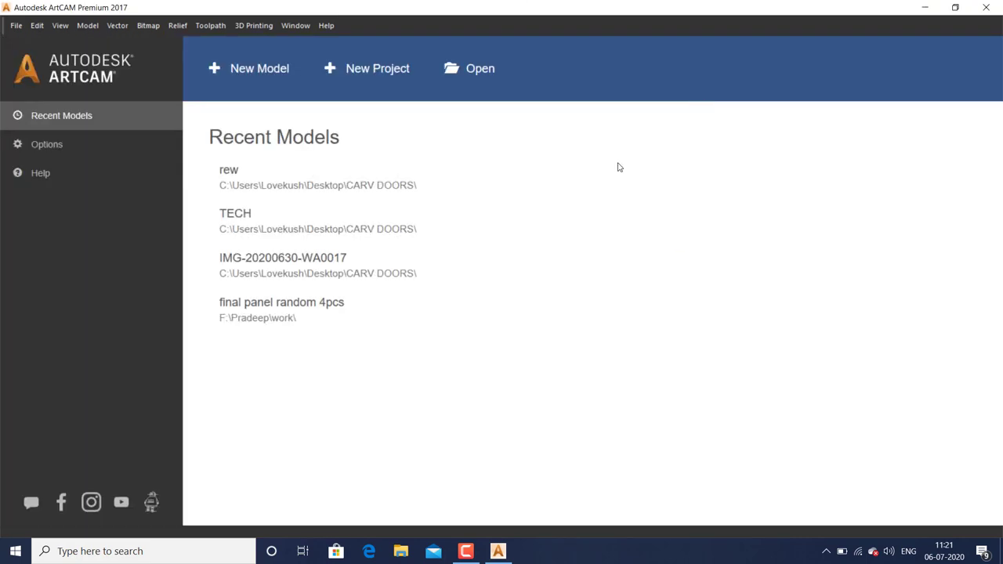
Create a new model 200 mm wide and 400 mm high, in millimetres
left_click(280, 70)
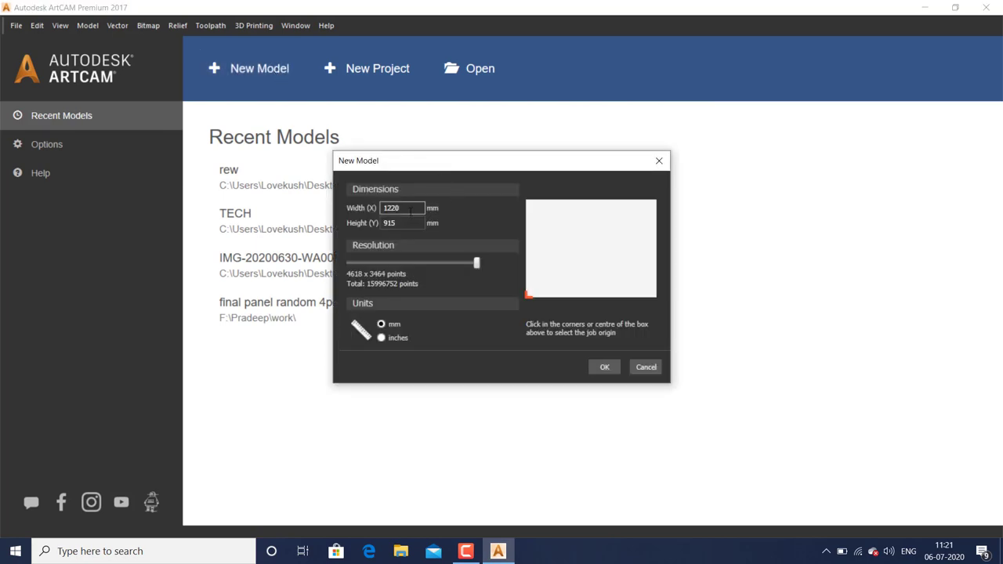
type("200")
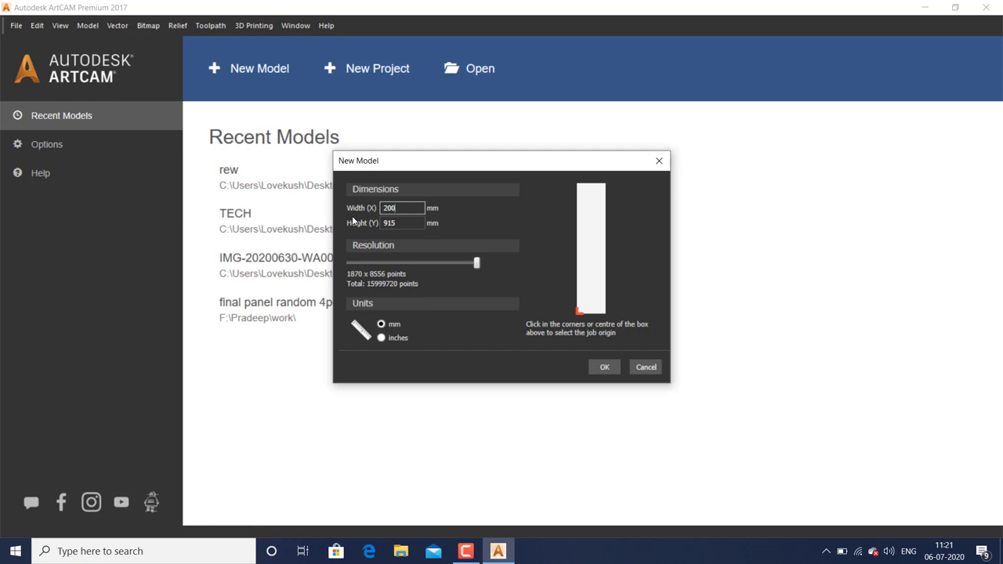
key("Tab")
type("400")
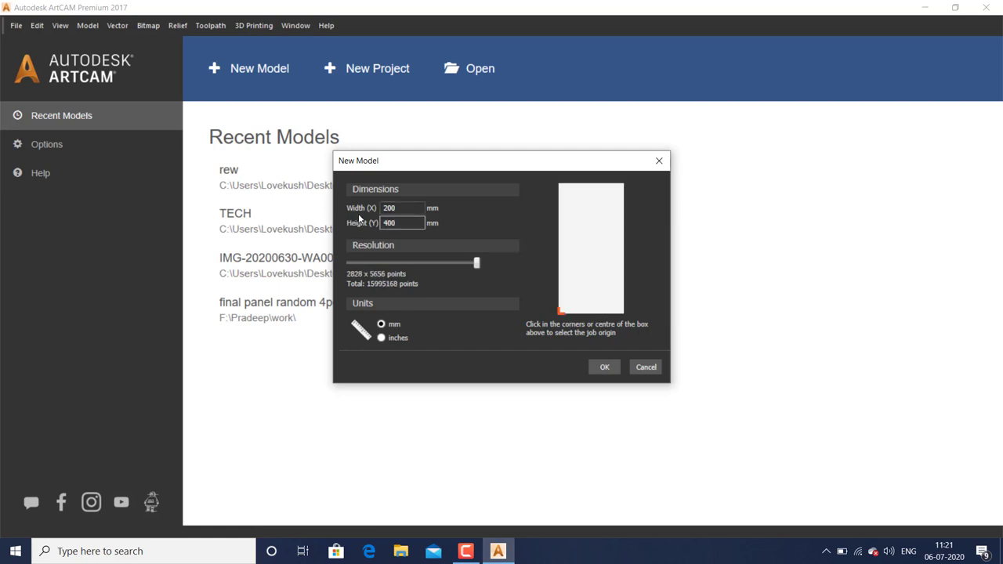
left_click(608, 371)
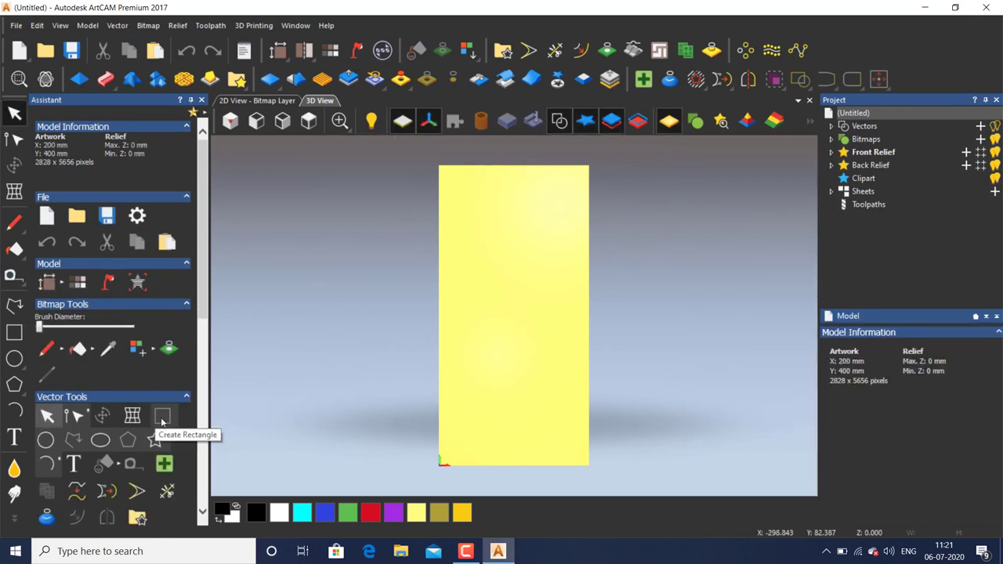
Create a 200 × 400 mm rectangle vector along the outer edges of the model
left_click(165, 420)
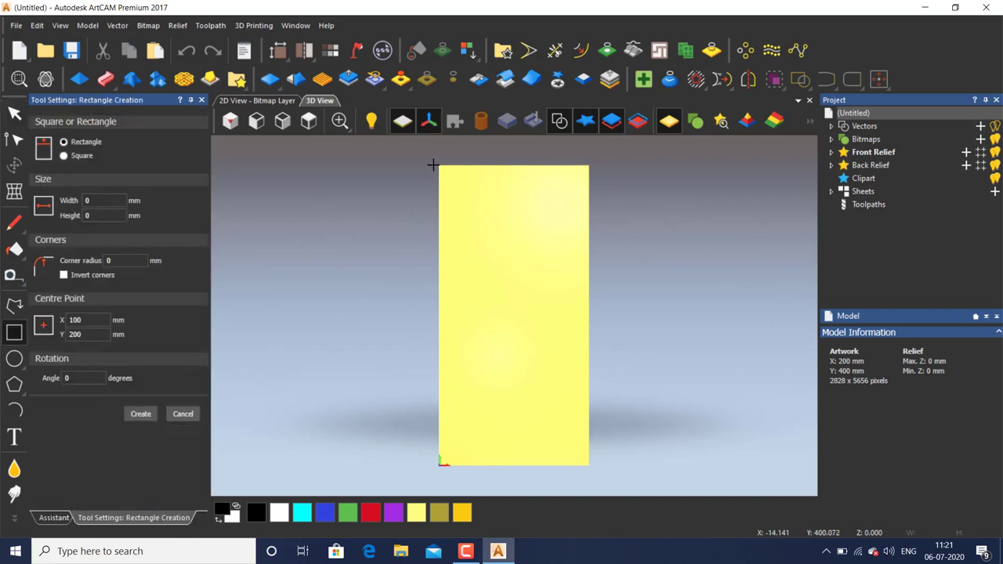
left_click_drag(439, 167, 587, 464)
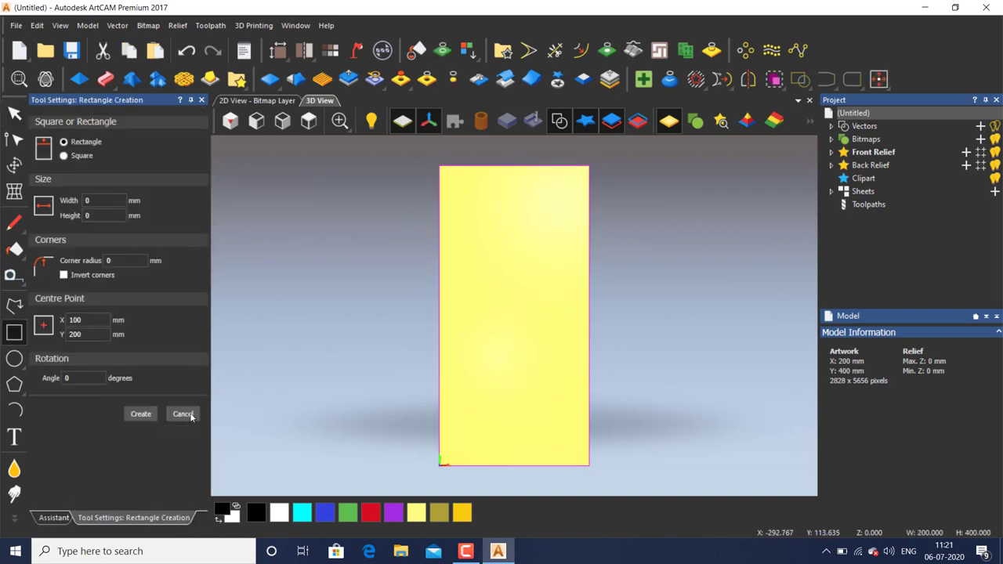
key("Escape")
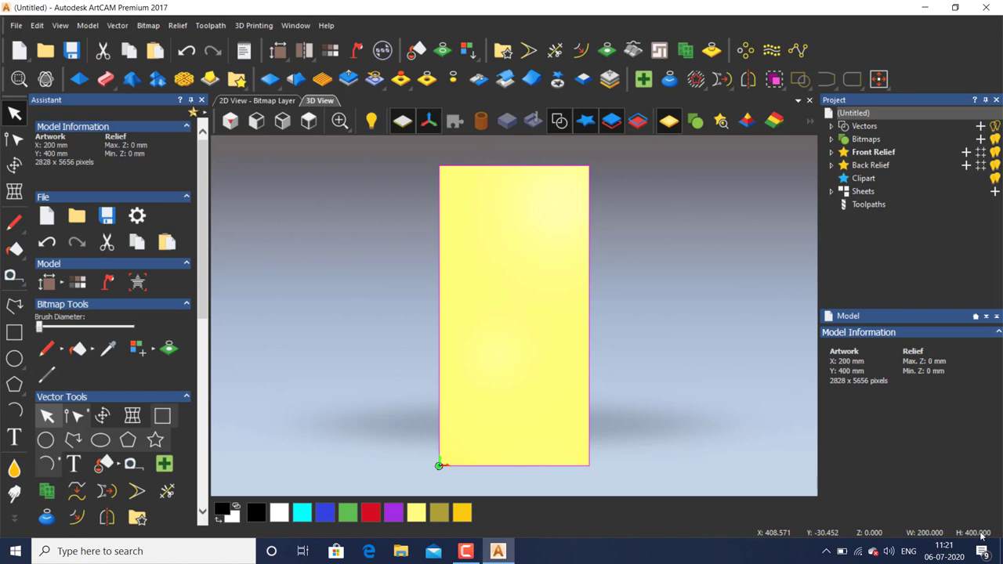
left_click(647, 362)
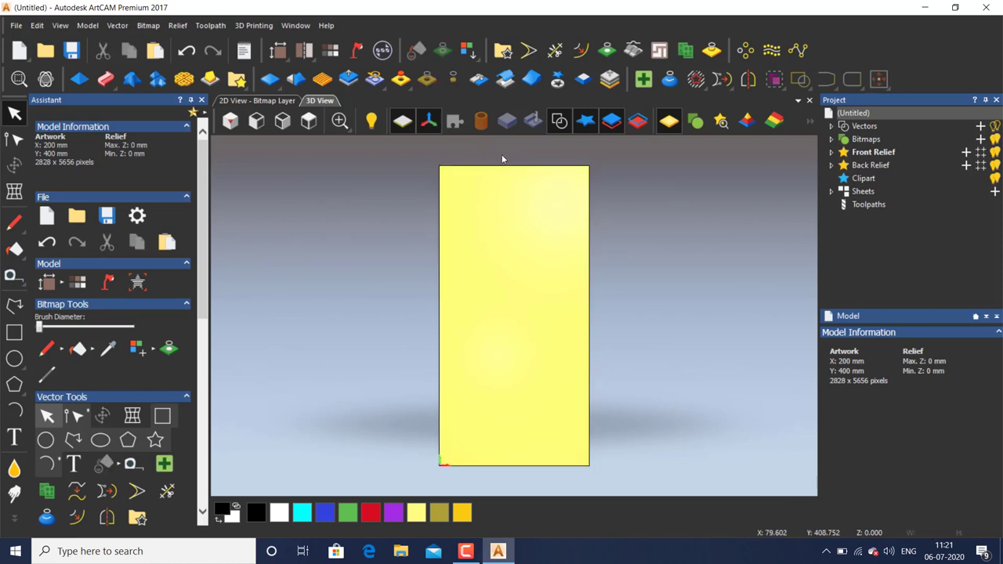
Offset the outer rectangle inwards with sharp corners, keeping the original vector
left_click_drag(503, 159, 475, 206)
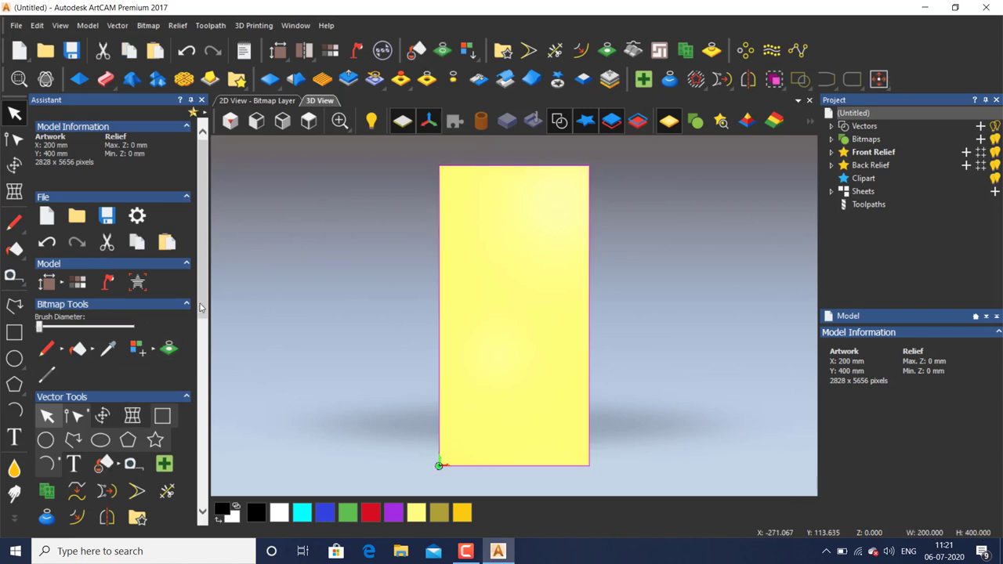
left_click_drag(199, 308, 199, 392)
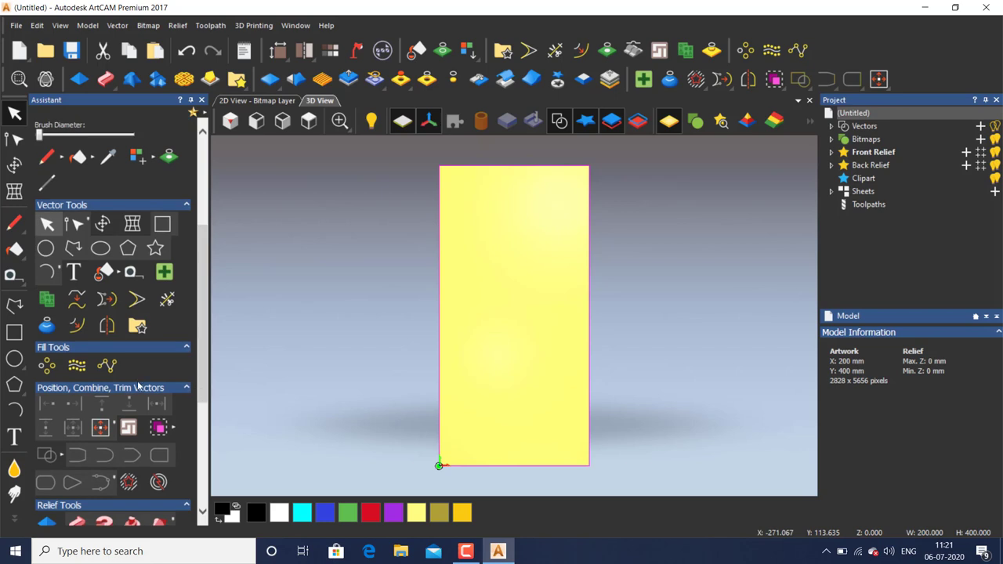
left_click(77, 325)
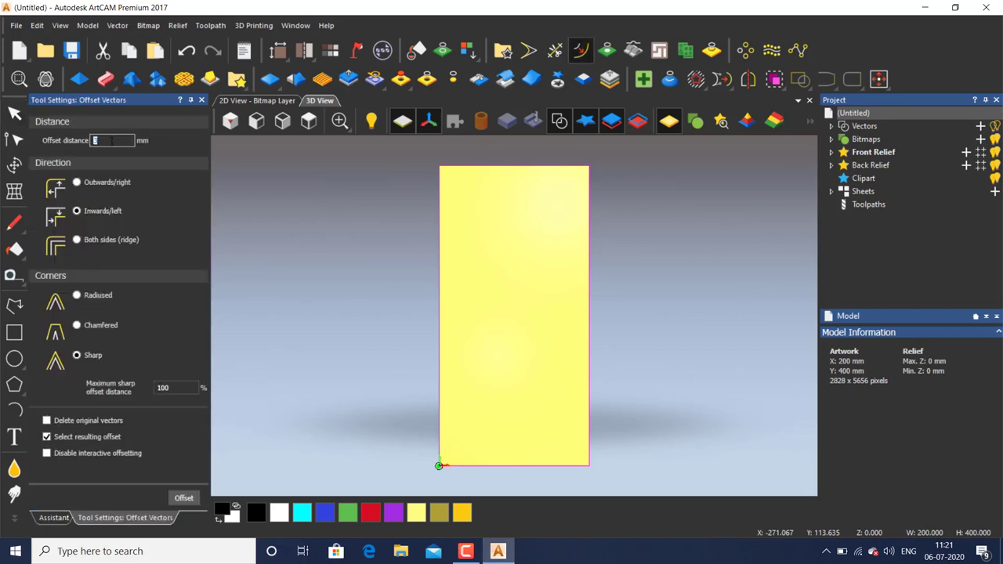
left_click(184, 497)
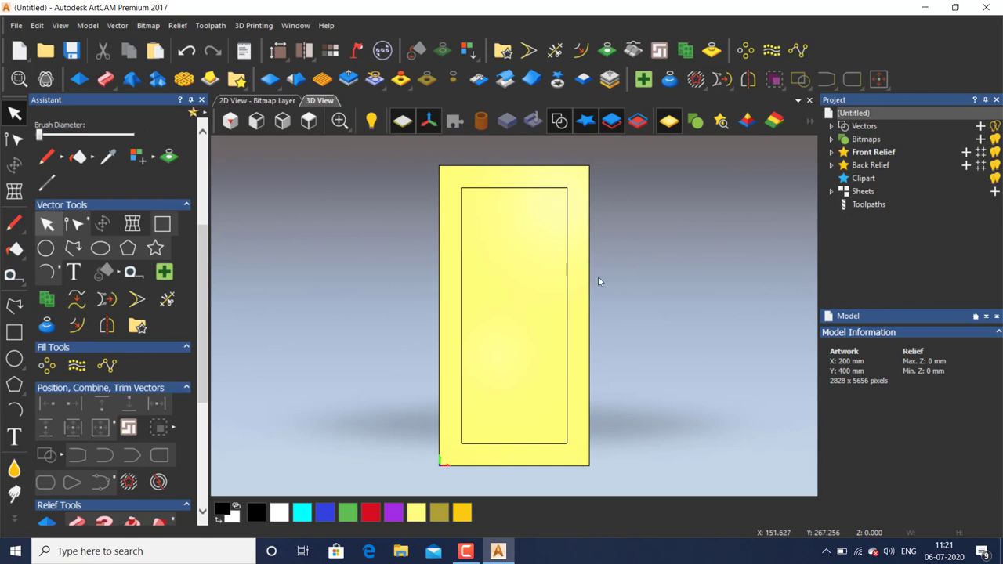
Create a rectangle 30 mm wide and 20 mm high inside the inner offset rectangle
scroll(596, 274, "up", 3)
scroll(655, 262, "up", 1)
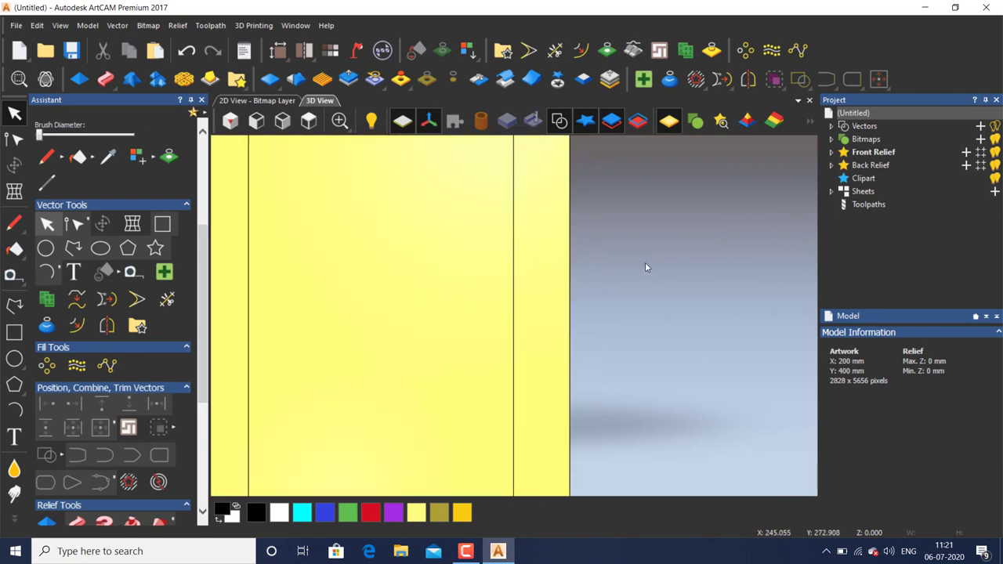
left_click(162, 224)
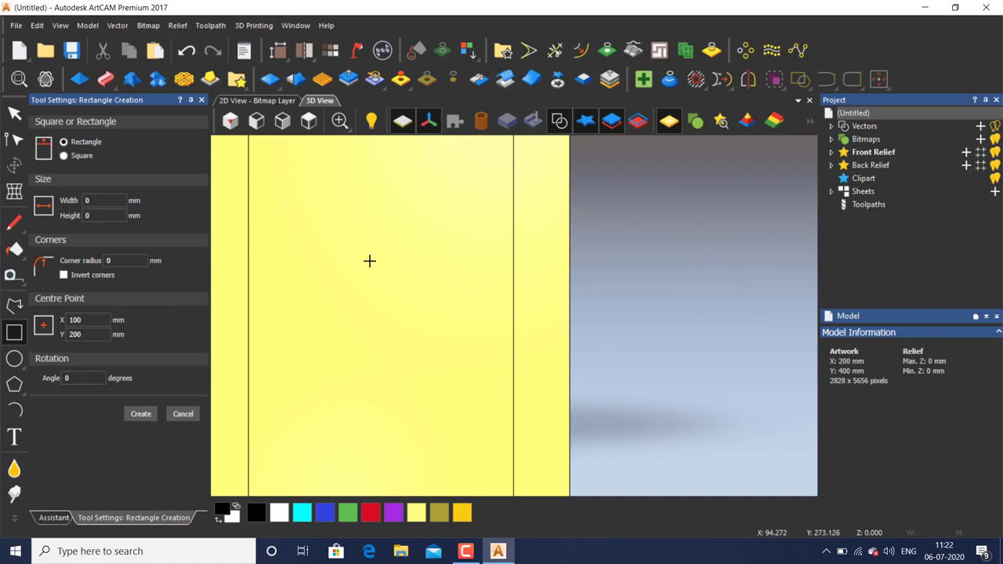
left_click_drag(369, 261, 439, 277)
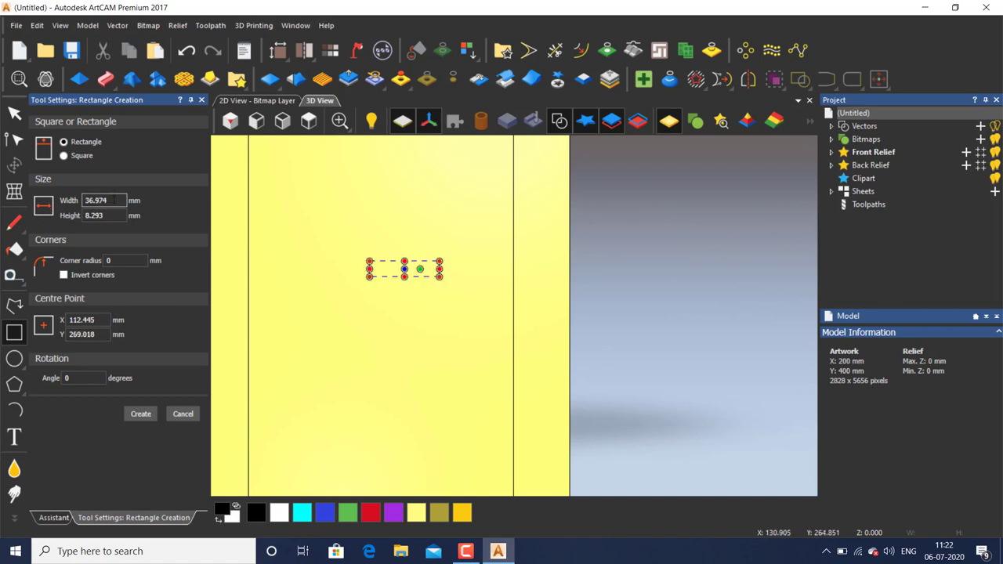
double_click(115, 200)
type("30")
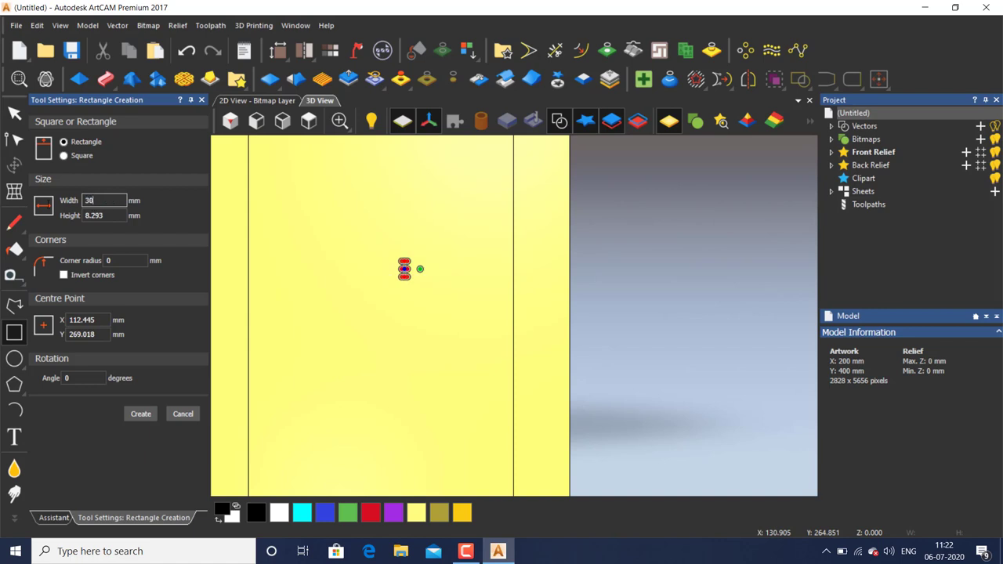
left_click_drag(118, 217, 71, 222)
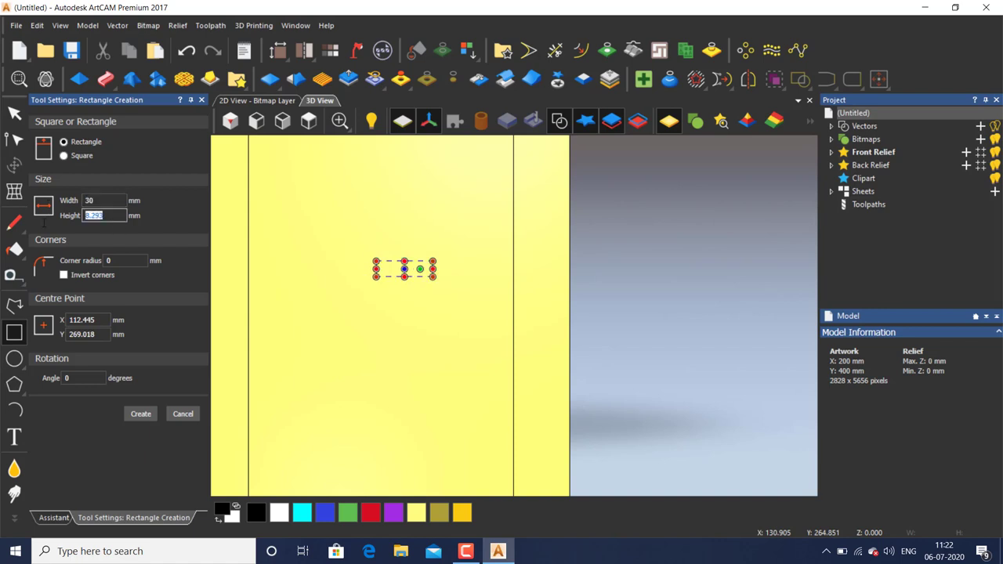
type("20")
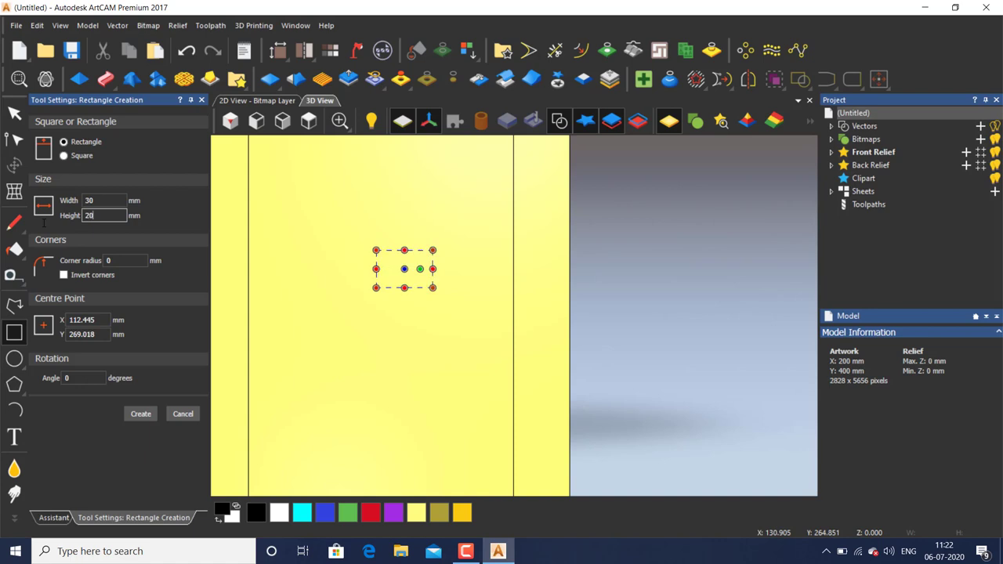
left_click(141, 416)
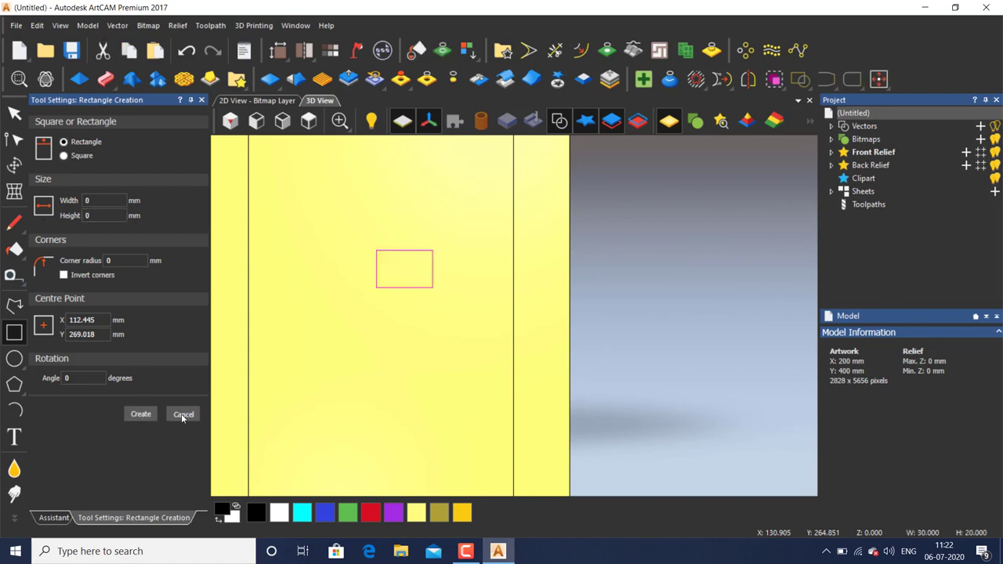
left_click(181, 414)
left_click(395, 338)
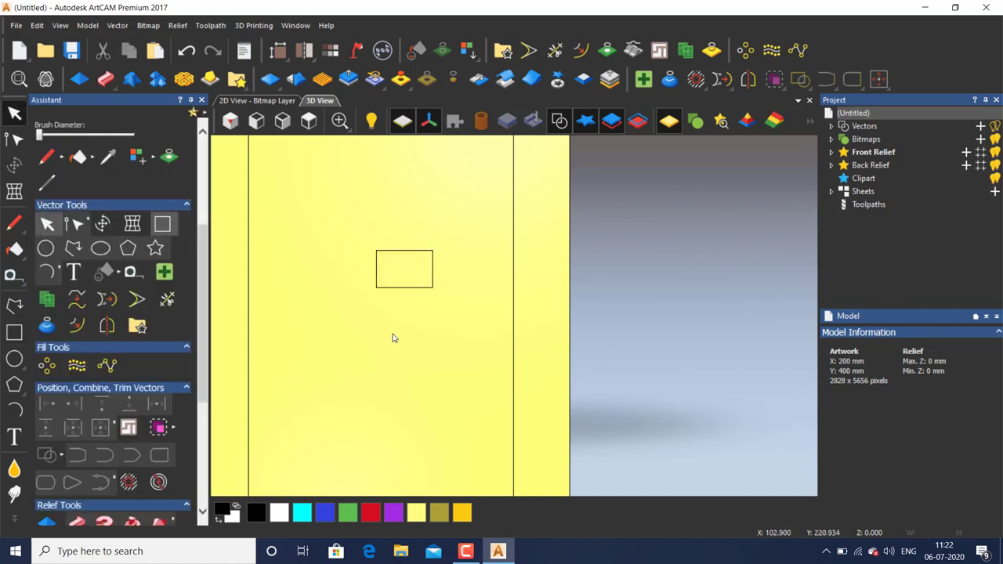
Cut the small rectangle's vector at its two lower corner nodes in node editing
left_click(406, 290)
left_click(297, 336)
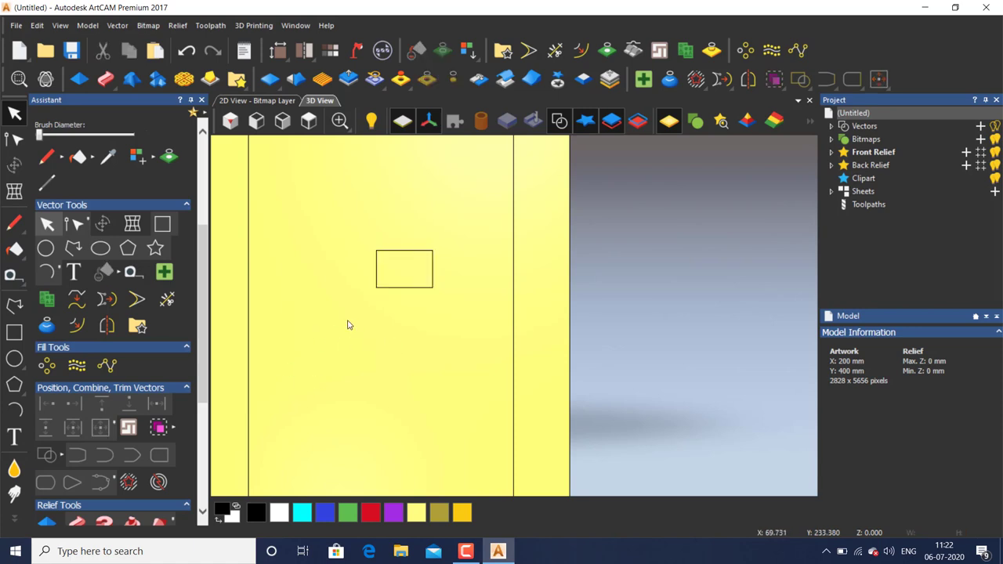
left_click(424, 290)
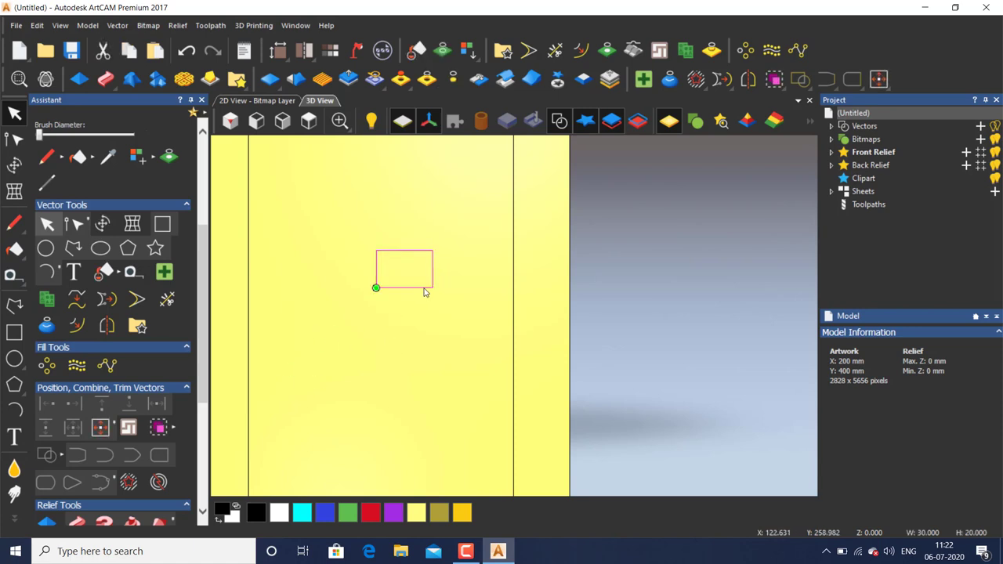
double_click(424, 290)
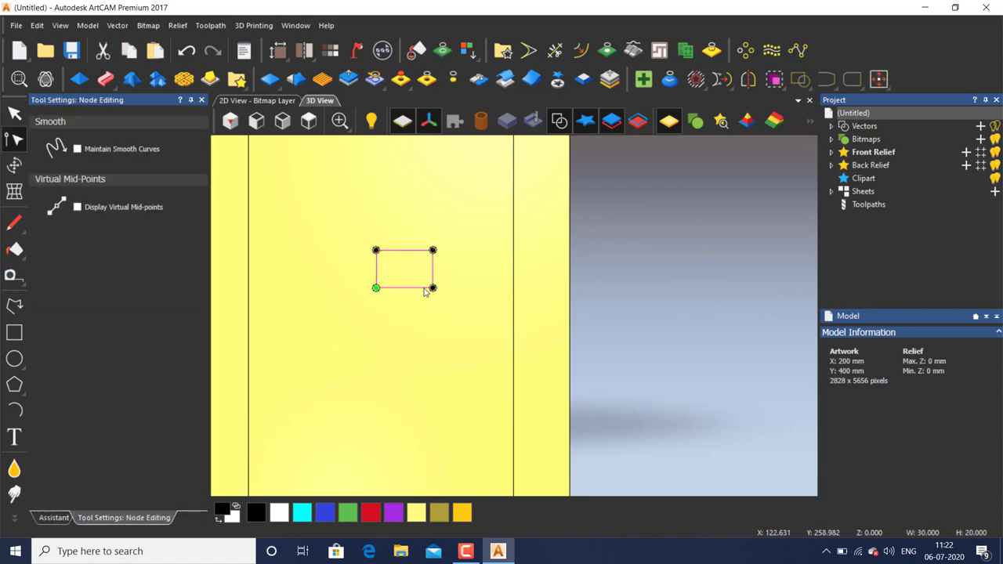
left_click(201, 100)
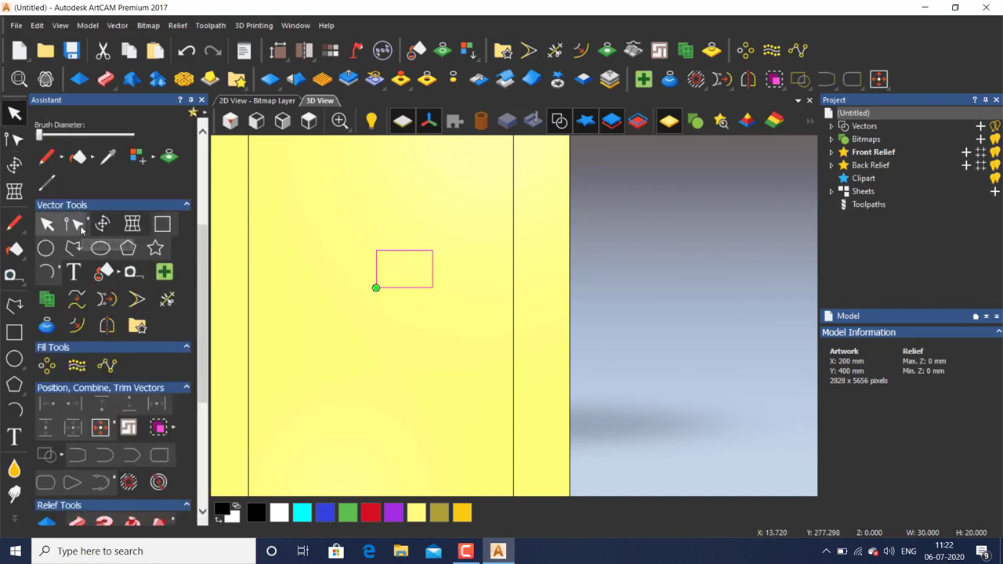
left_click(81, 235)
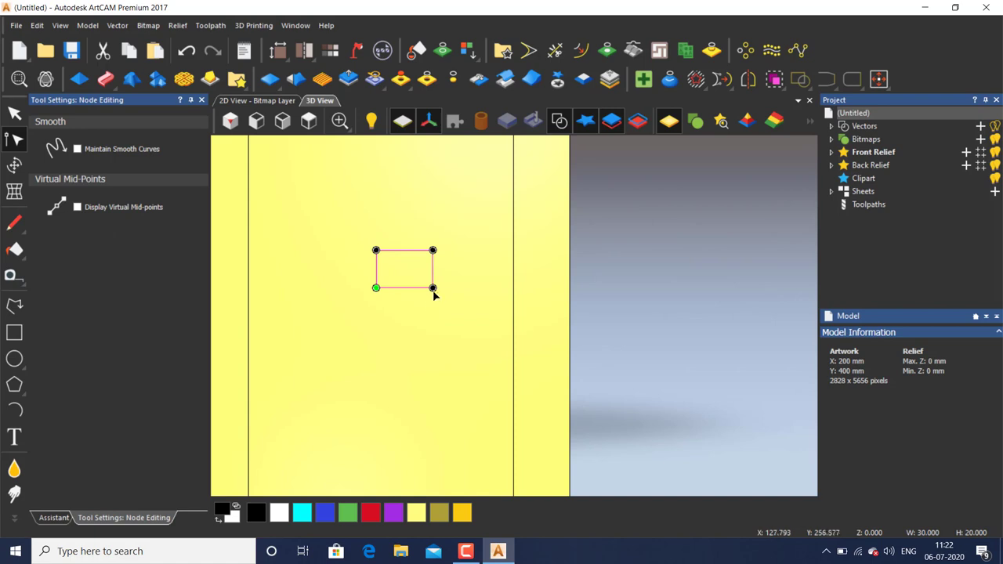
right_click(433, 289)
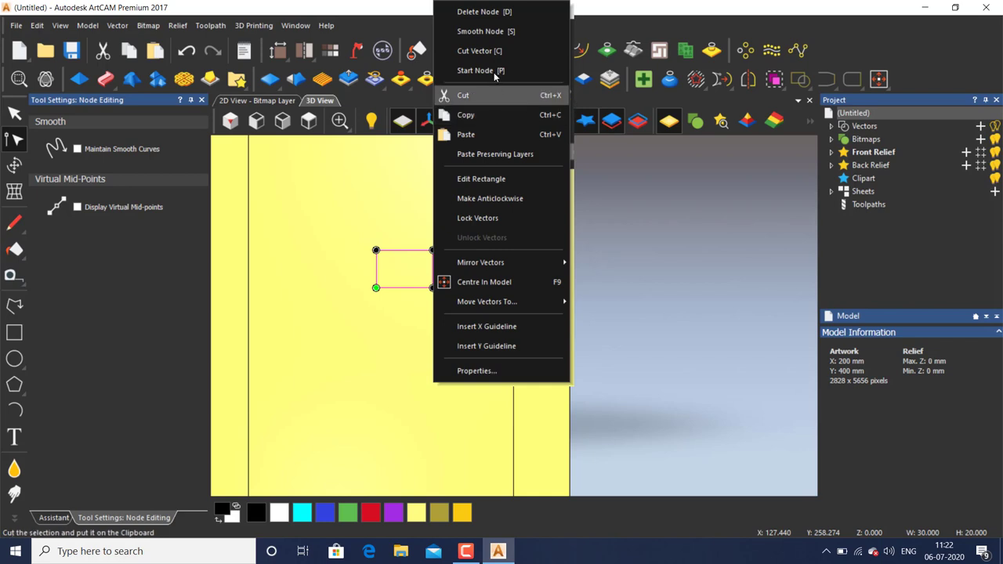
left_click(494, 70)
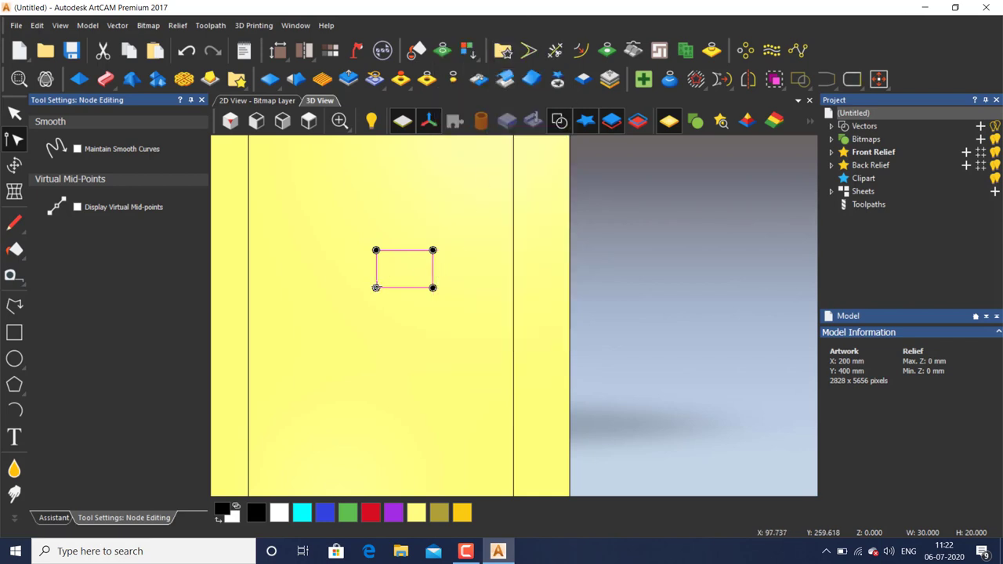
right_click(377, 288)
left_click(427, 53)
Delete the separated bottom edge of the small rectangle
left_click(429, 330)
left_click(414, 288)
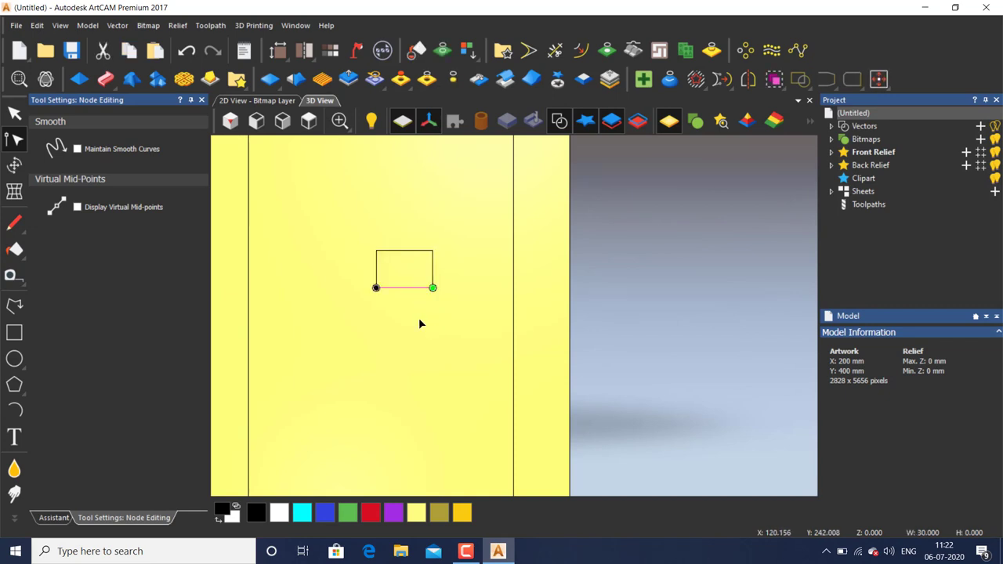
key("Delete")
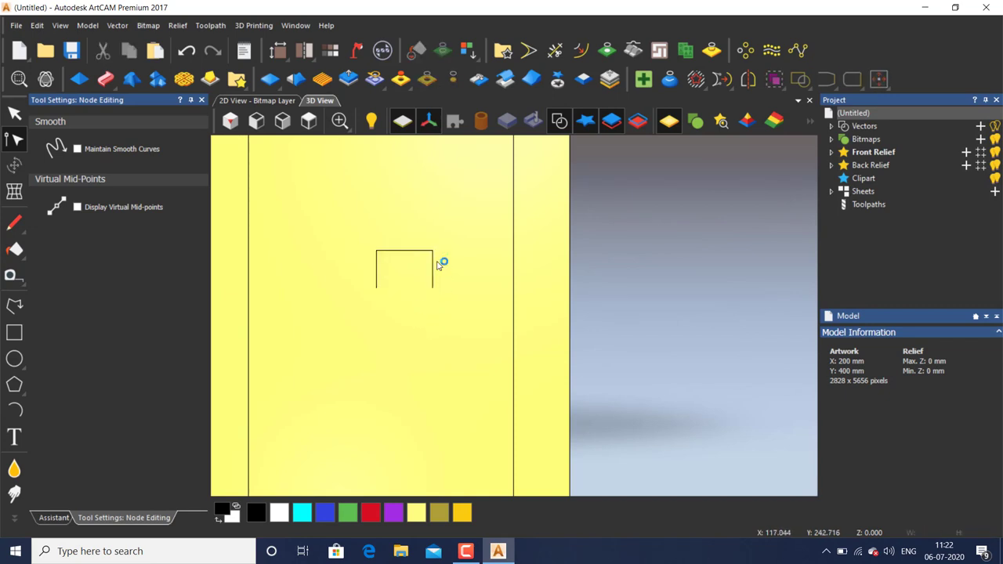
Delete the upper-right corner node of the small open rectangle in node editing
key("n")
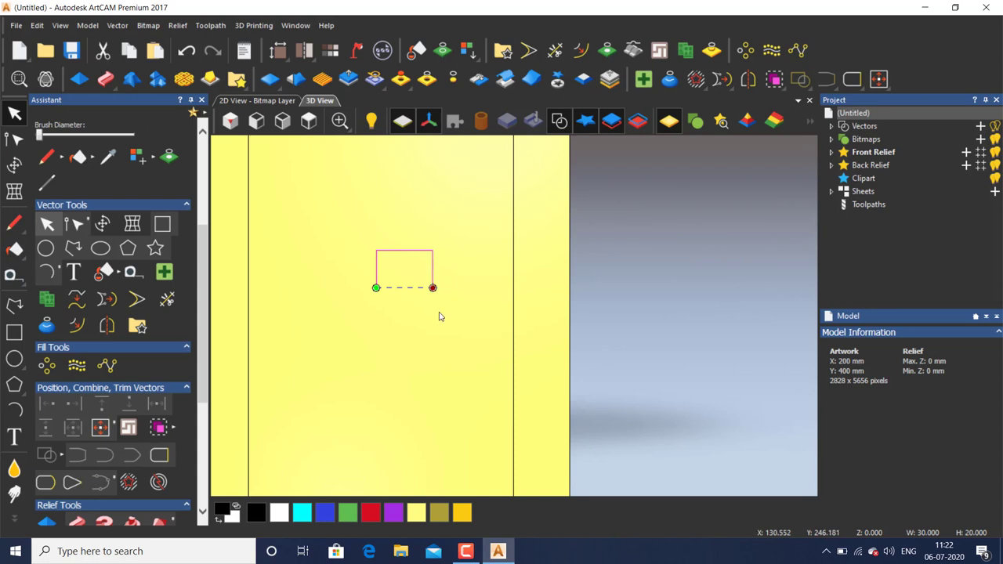
double_click(434, 287)
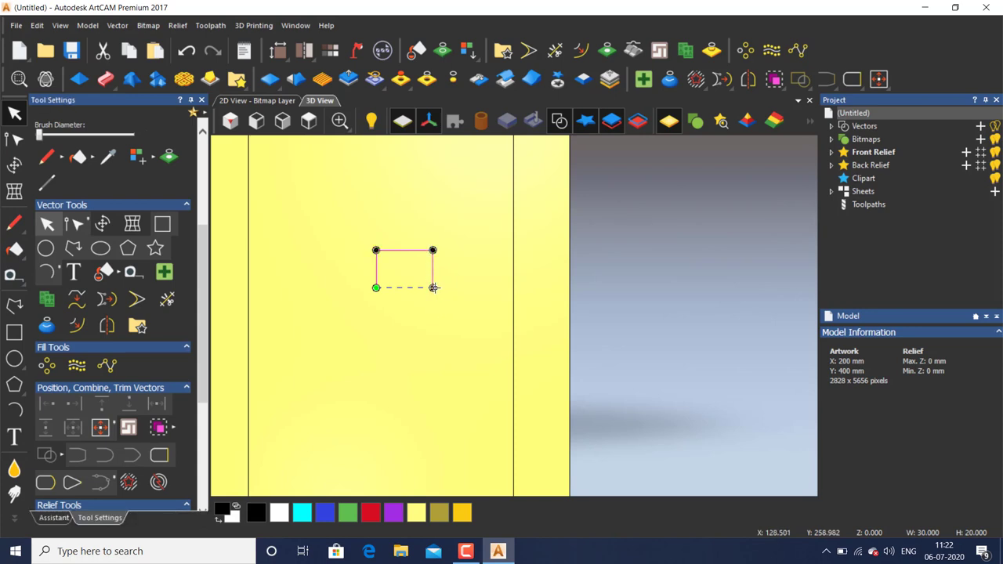
right_click(433, 250)
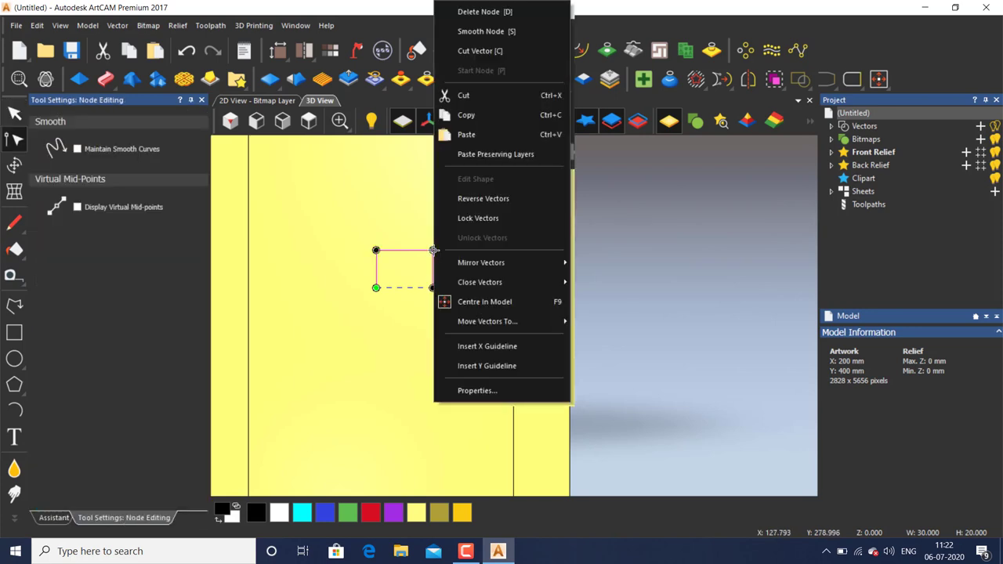
left_click(489, 15)
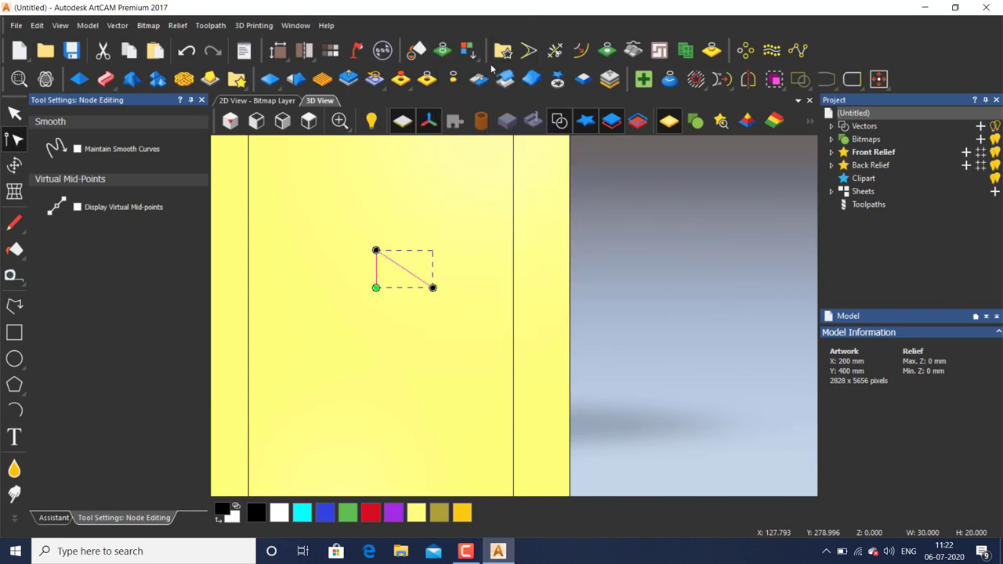
left_click(425, 322)
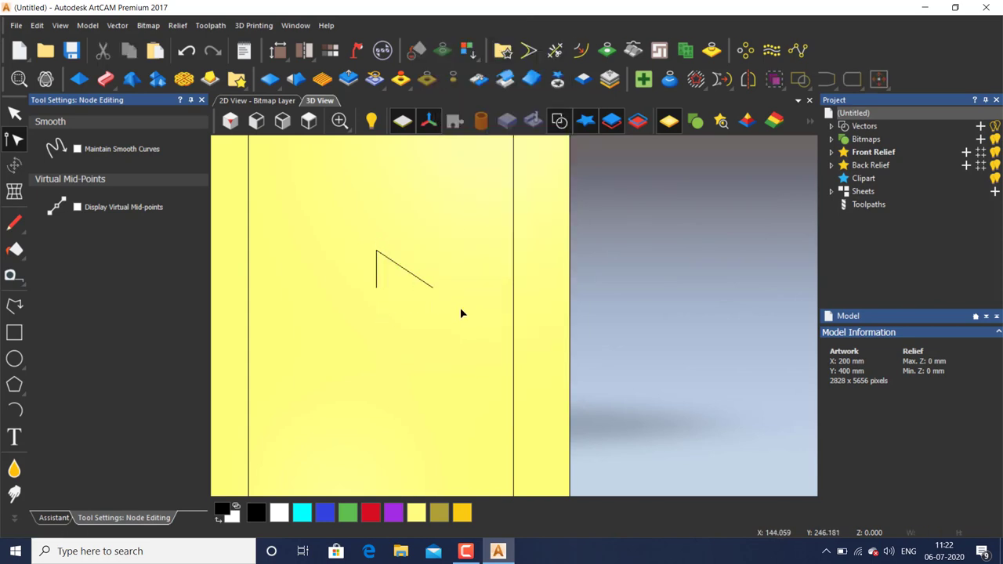
left_click(424, 286)
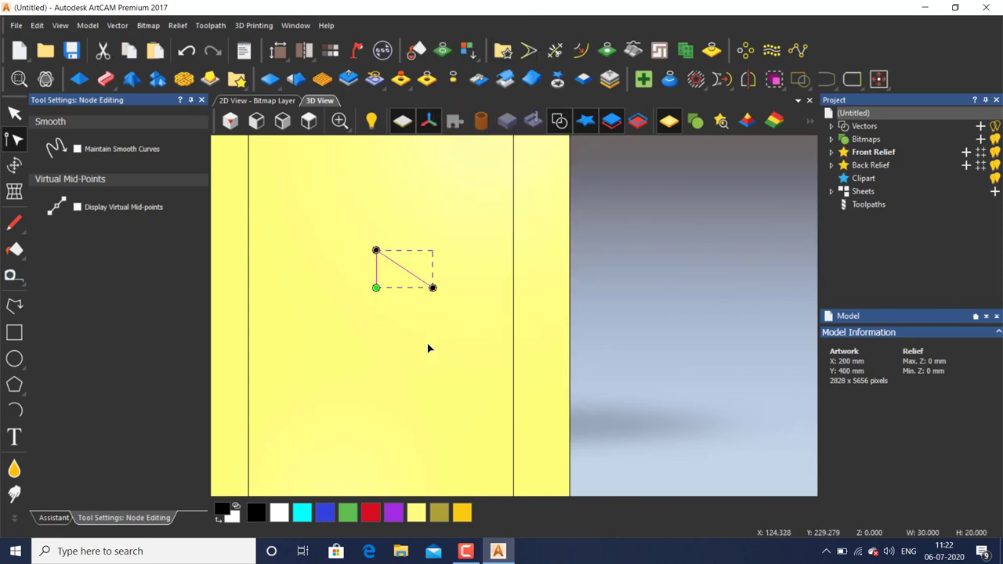
key("Escape")
left_click(455, 278)
left_click(424, 281)
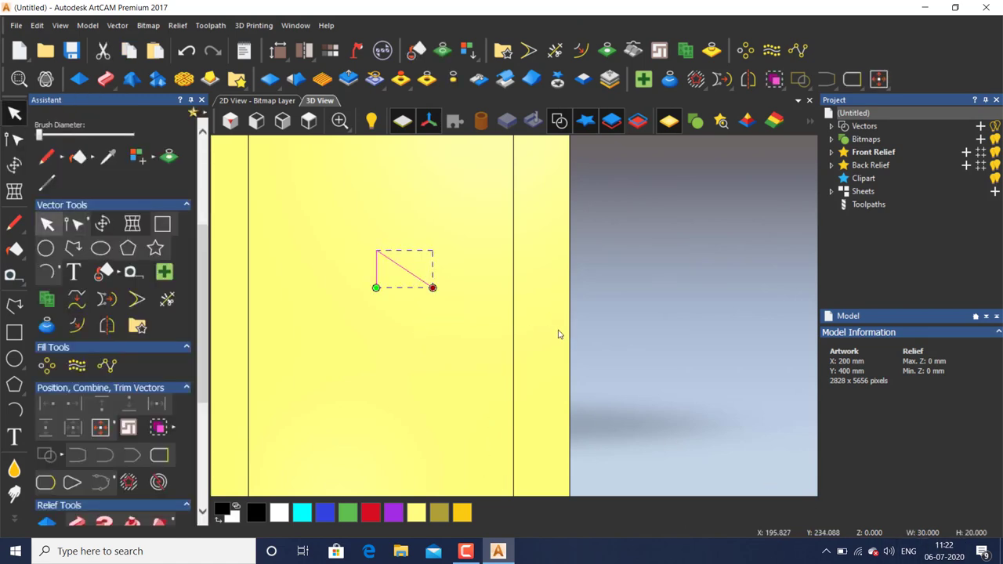
key("Escape")
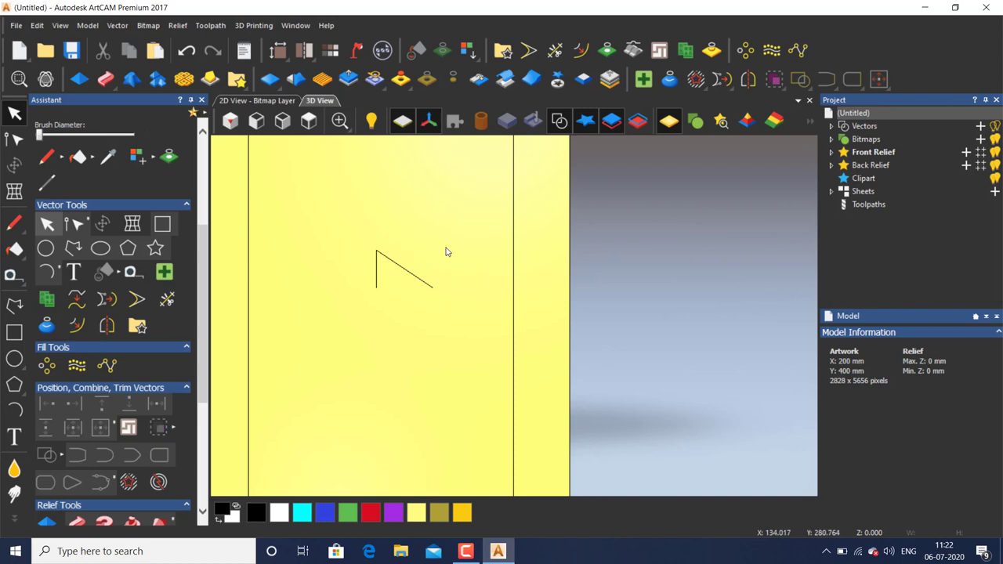
Draw a vertical polyline about 9.4 mm long just below the small open vector
left_click(308, 120)
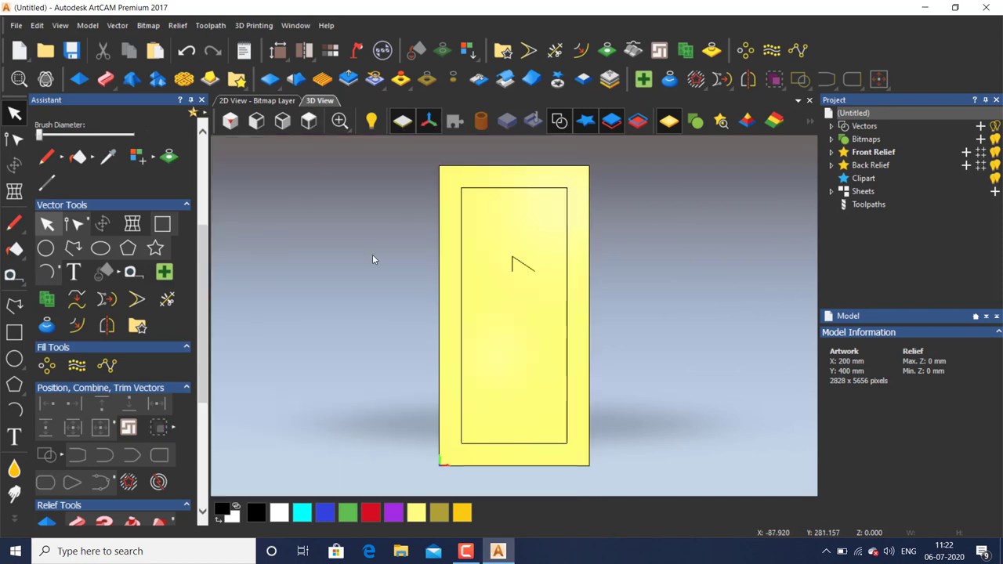
scroll(537, 265, "up", 5)
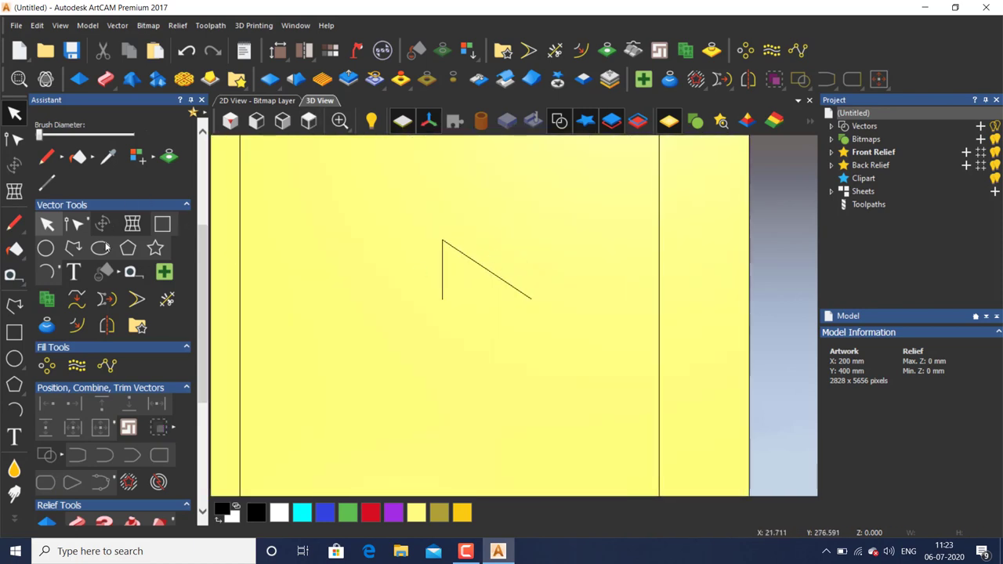
left_click(460, 335)
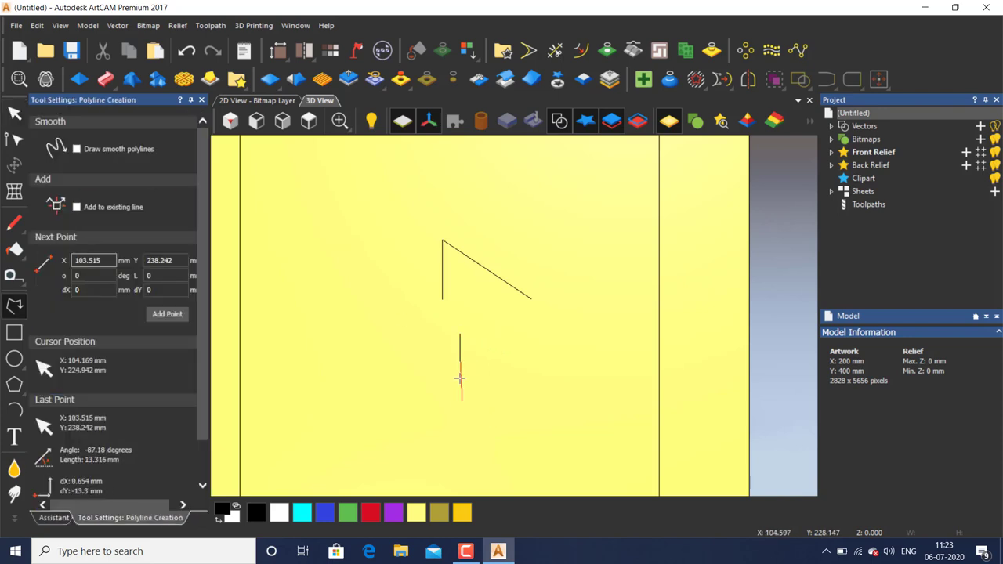
left_click(460, 362)
right_click(460, 362)
Resize the short vertical line to 5 mm long with Transform
left_click(105, 225)
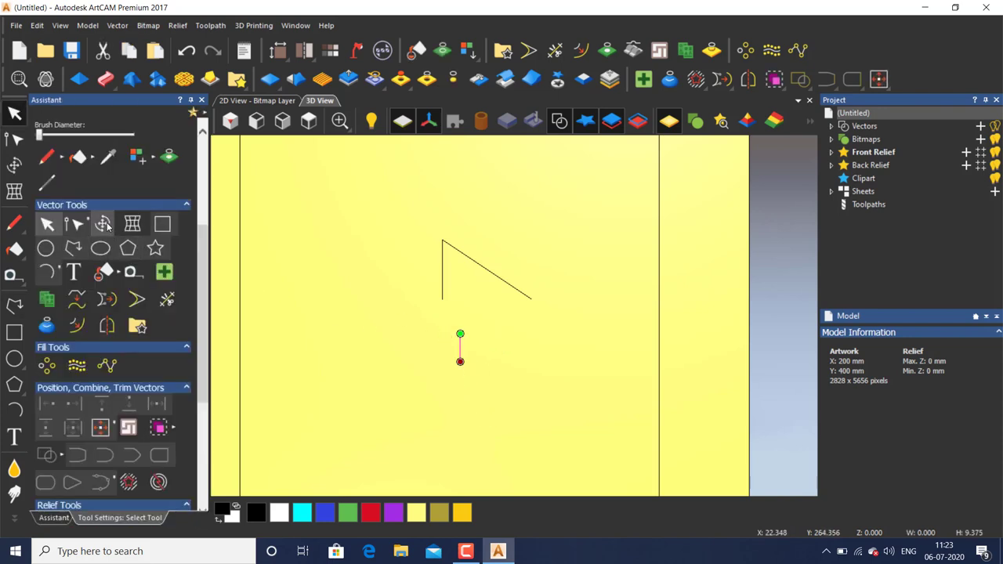
double_click(98, 146)
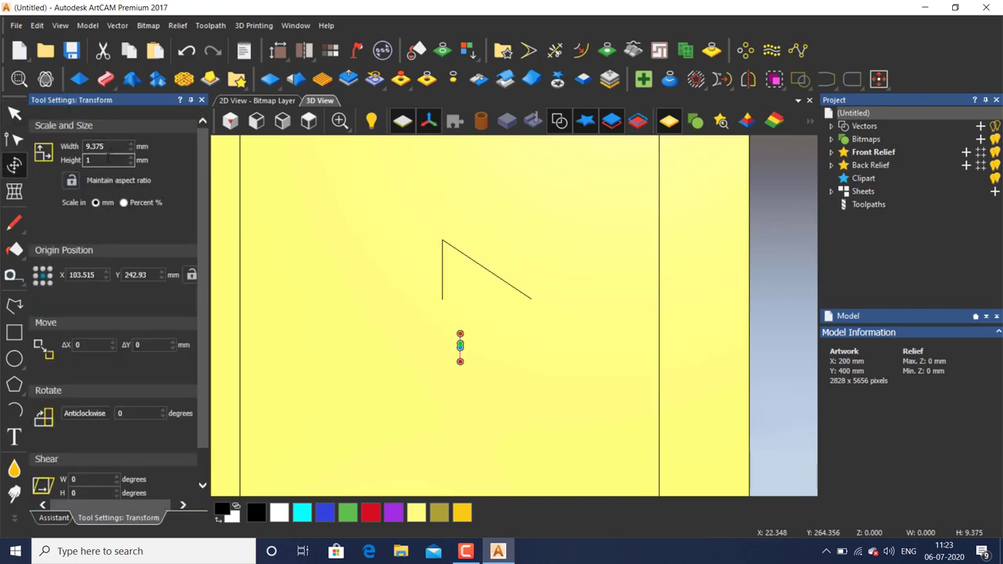
type("5")
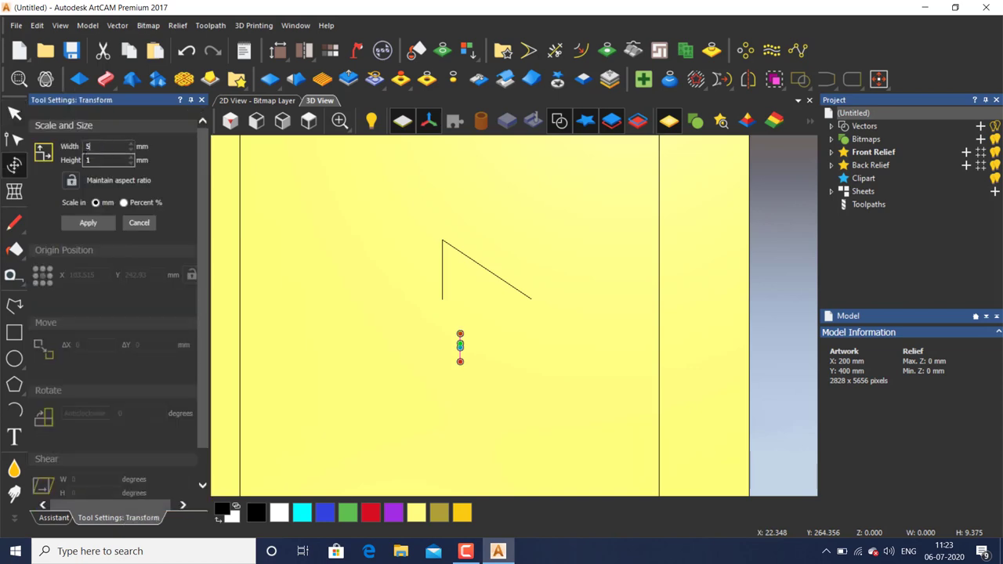
left_click(94, 223)
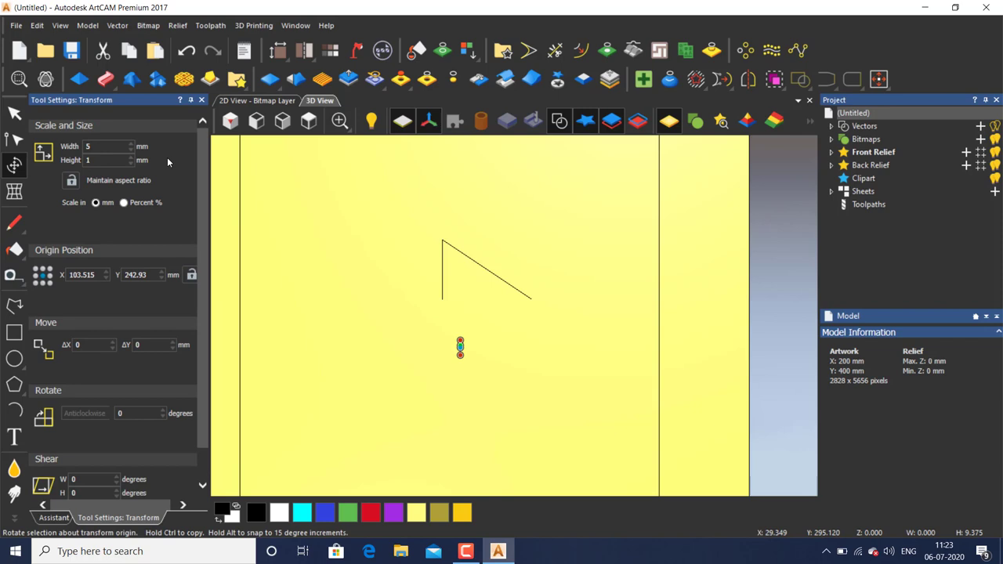
left_click(201, 101)
Move the 5 mm line so its upper end snaps onto the lower end of the open vector's vertical edge
left_click(309, 121)
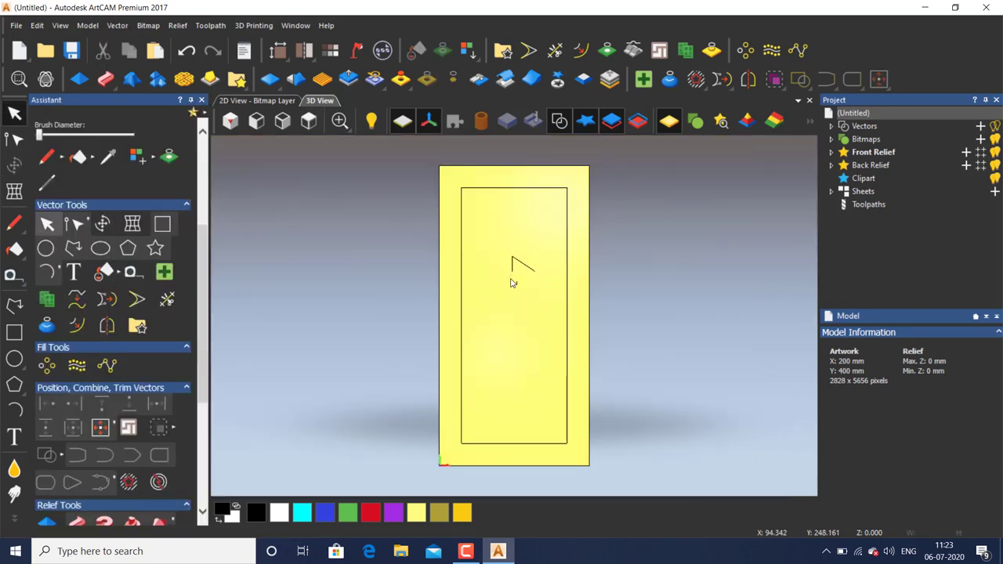
scroll(511, 282, "up", 5)
left_click(480, 335)
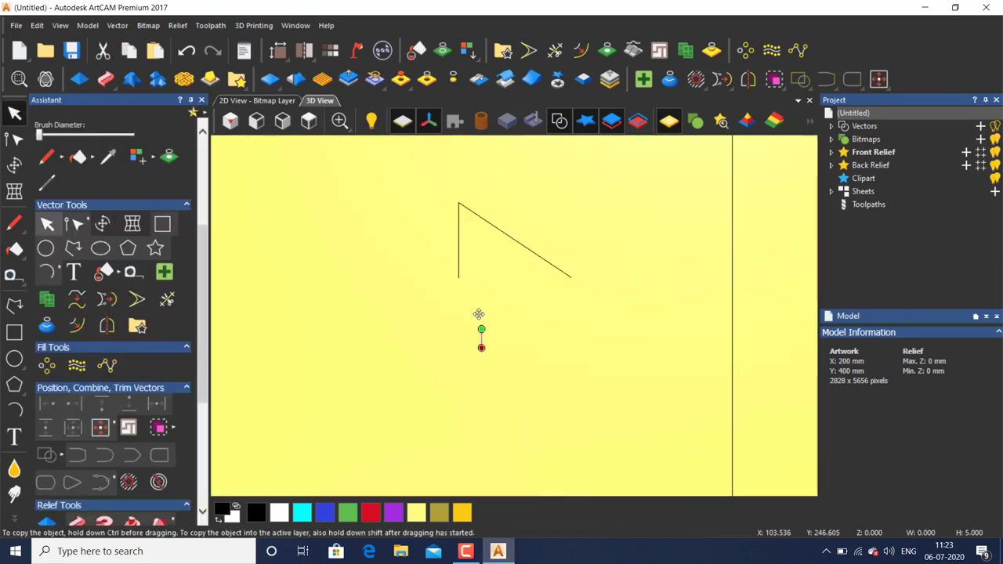
left_click_drag(479, 315, 456, 279)
left_click(467, 294)
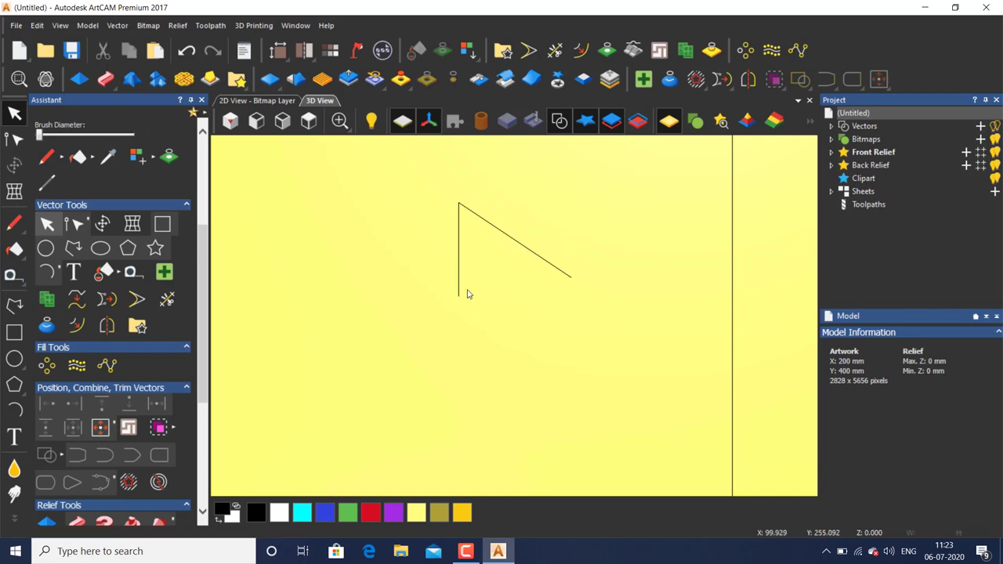
Copy the 5 mm line onto the lower end of the open vector's diagonal edge
left_click(460, 292)
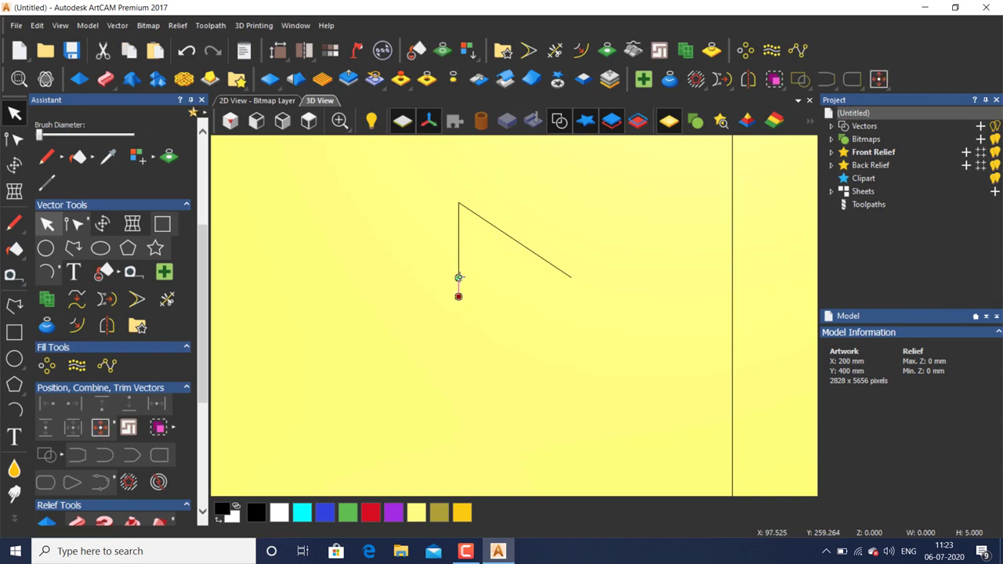
left_click_drag(460, 278, 573, 281)
left_click(576, 249)
Join the small open vector and both 5 mm lines at their coincident nodes with a 0.025 mm tolerance
left_click_drag(601, 211, 416, 340)
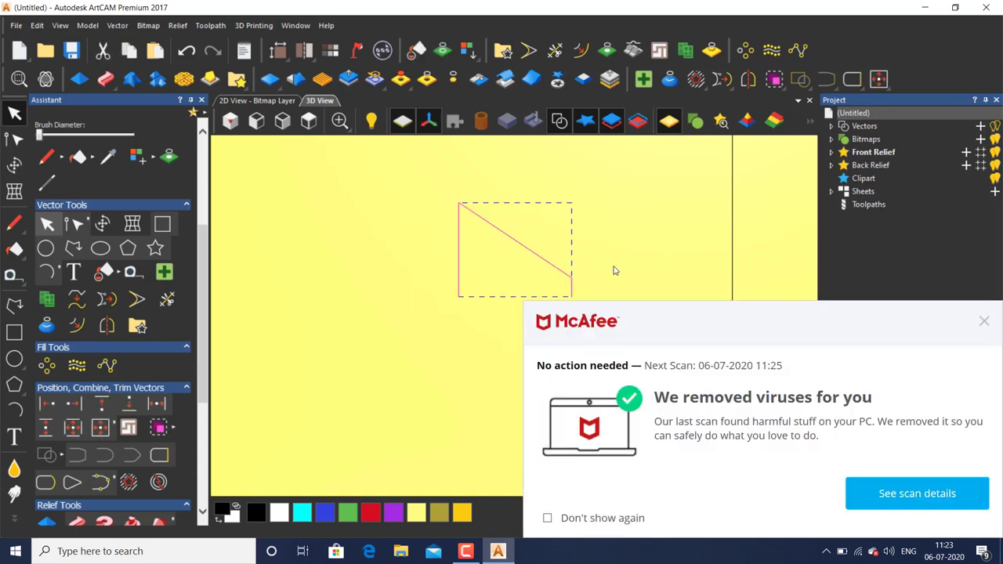
left_click(985, 325)
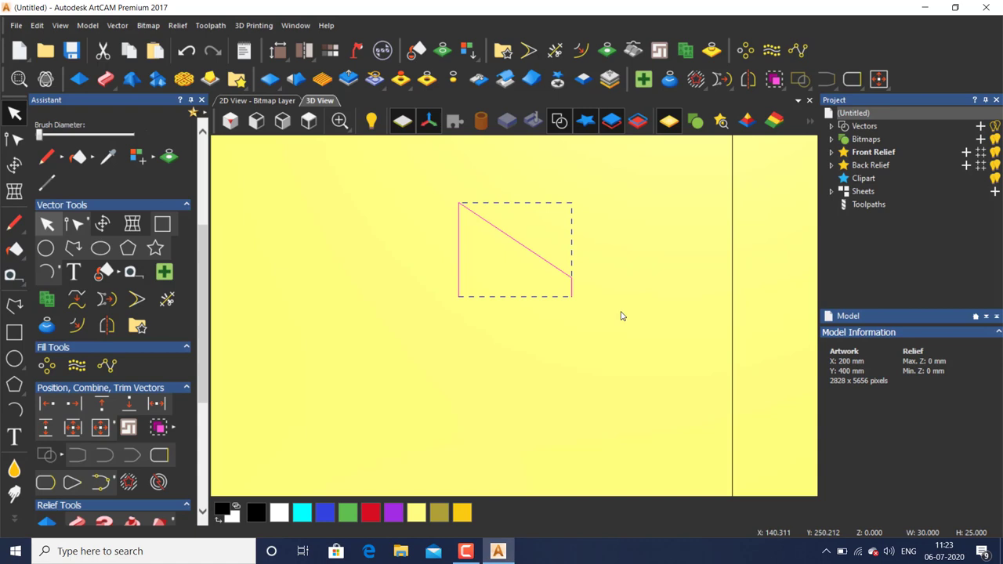
key("j")
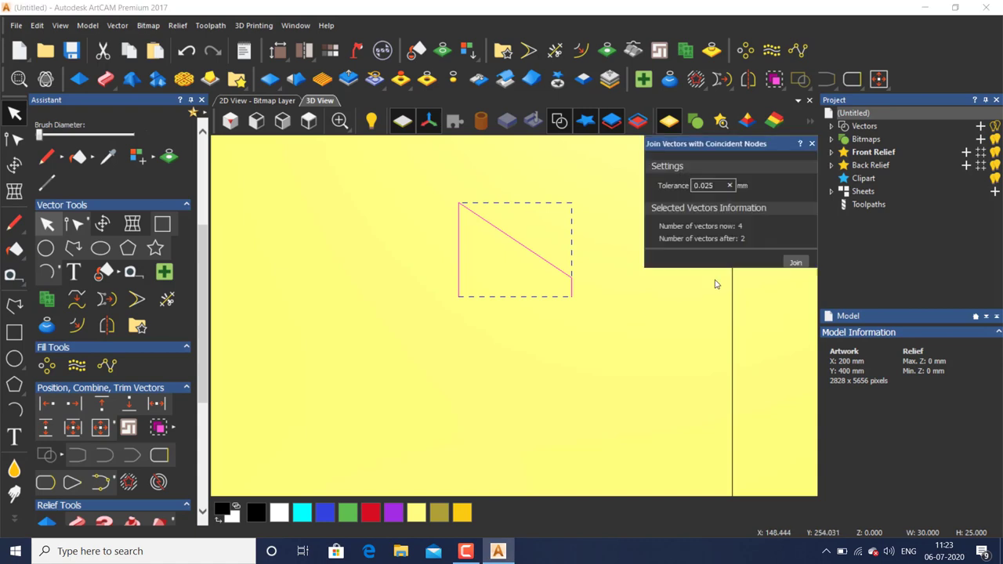
left_click(794, 264)
left_click(580, 313)
left_click(573, 282)
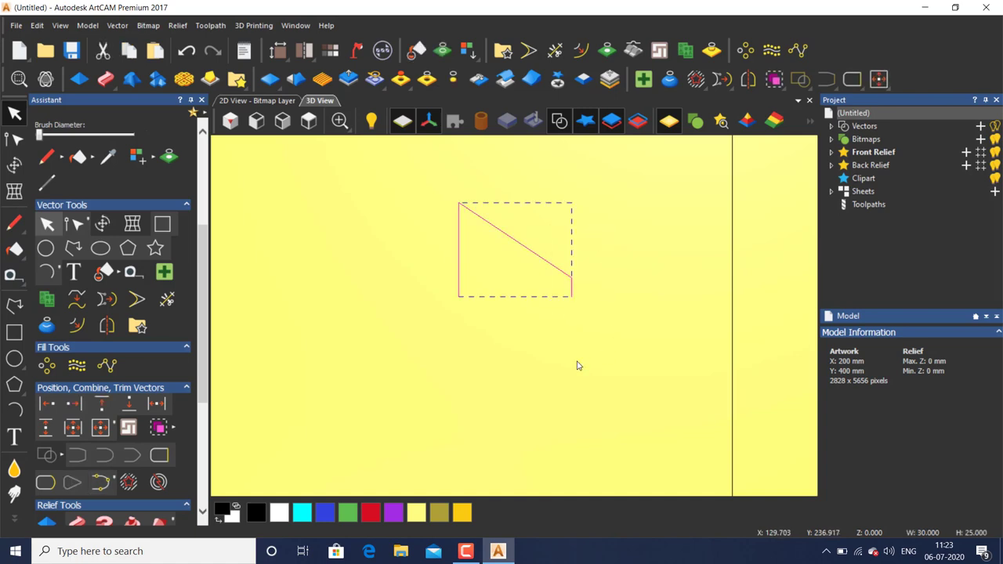
left_click(518, 353)
Set up an Extrude with the inner rectangle as drive rail, other side off, the small open vector as start profile and square corners
key("1")
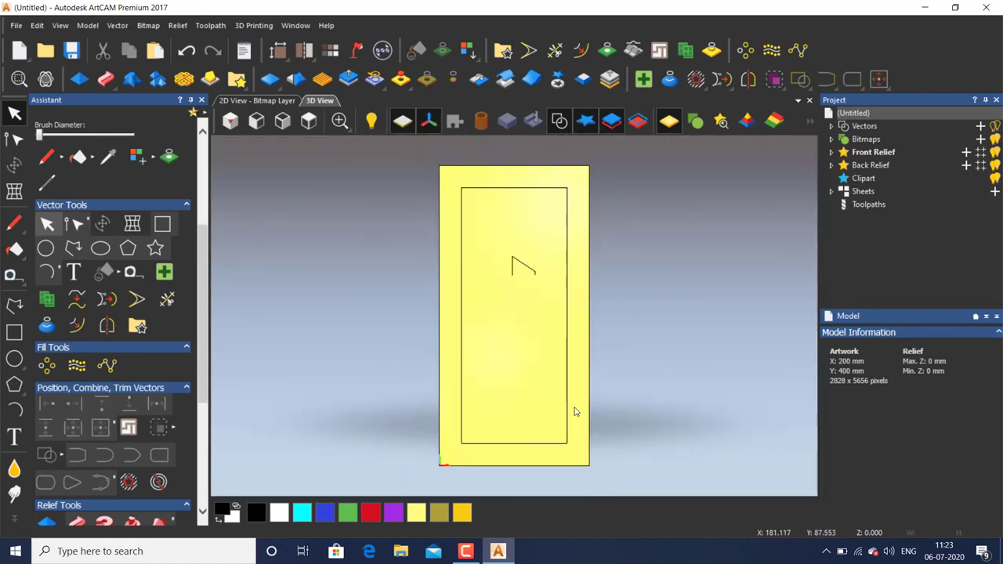
left_click(567, 411)
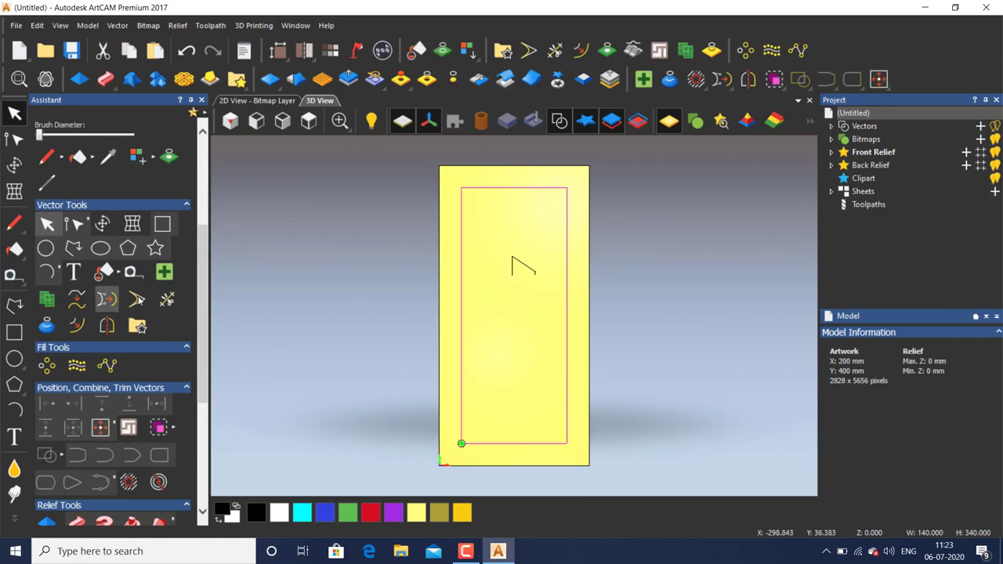
scroll(190, 333, "down", 3)
scroll(190, 334, "down", 2)
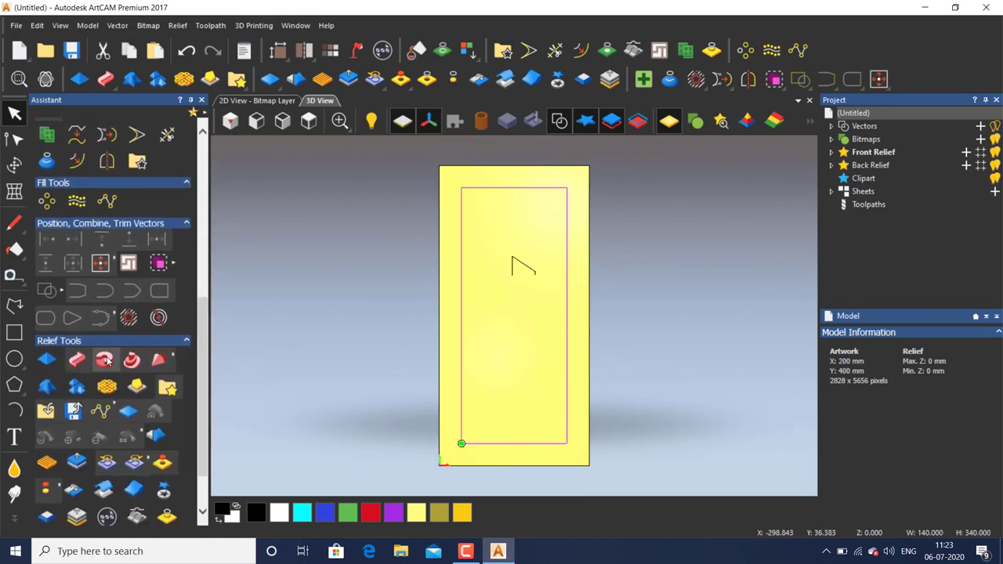
left_click(107, 361)
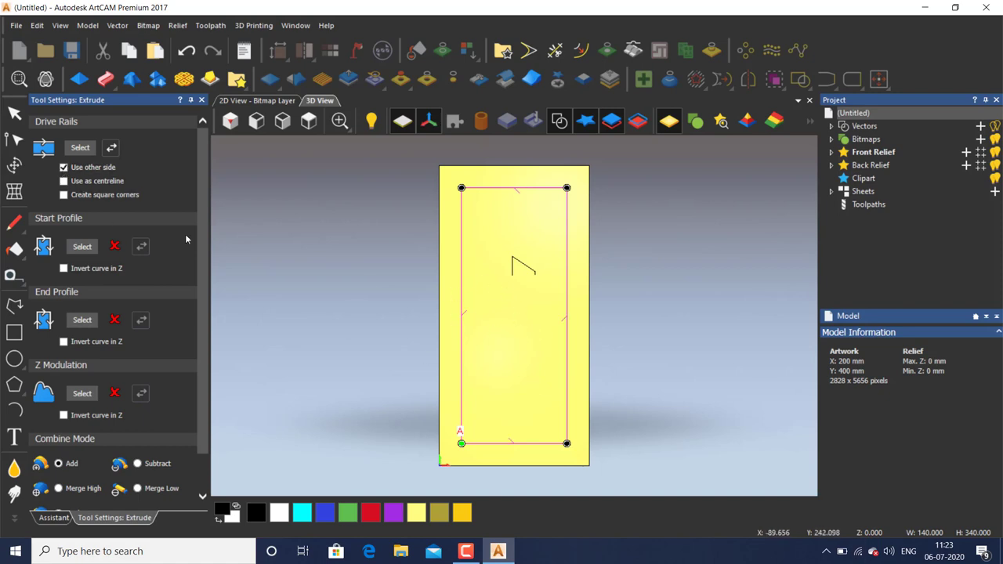
left_click(65, 168)
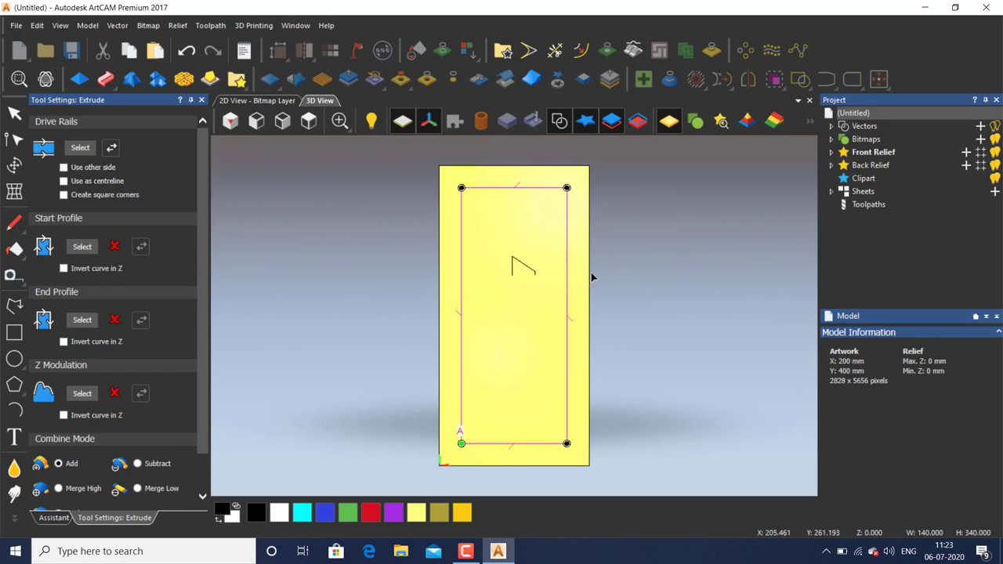
left_click(517, 266)
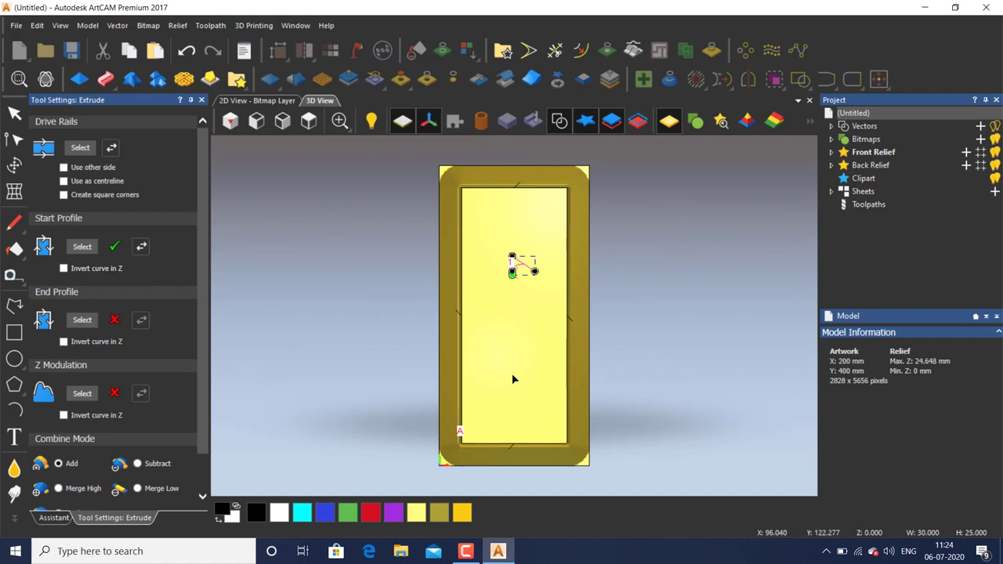
left_click(64, 195)
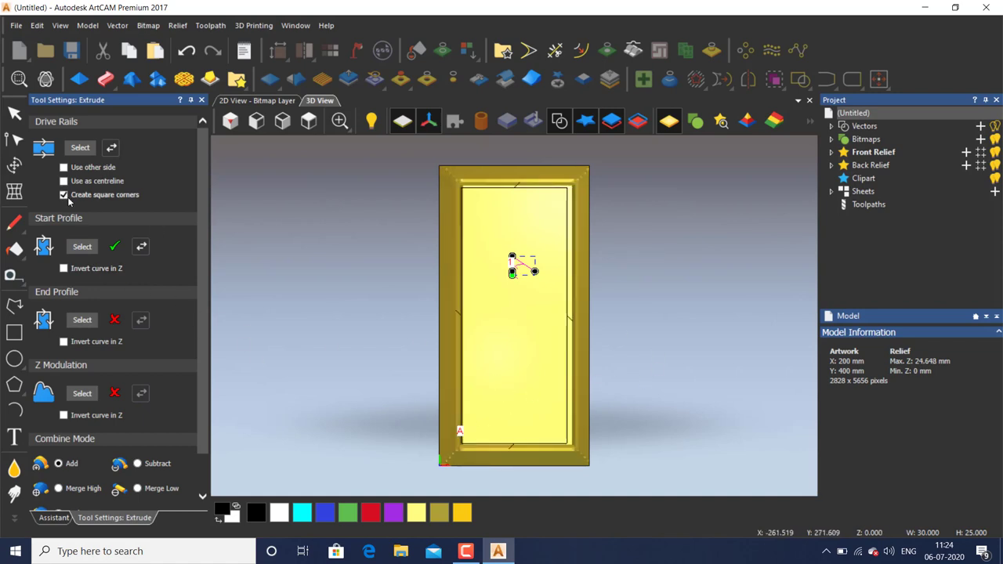
Examine the extruded border preview from several angles, including its mitred corner, side walls and the profile's lower end nodes
left_click_drag(511, 443, 495, 313)
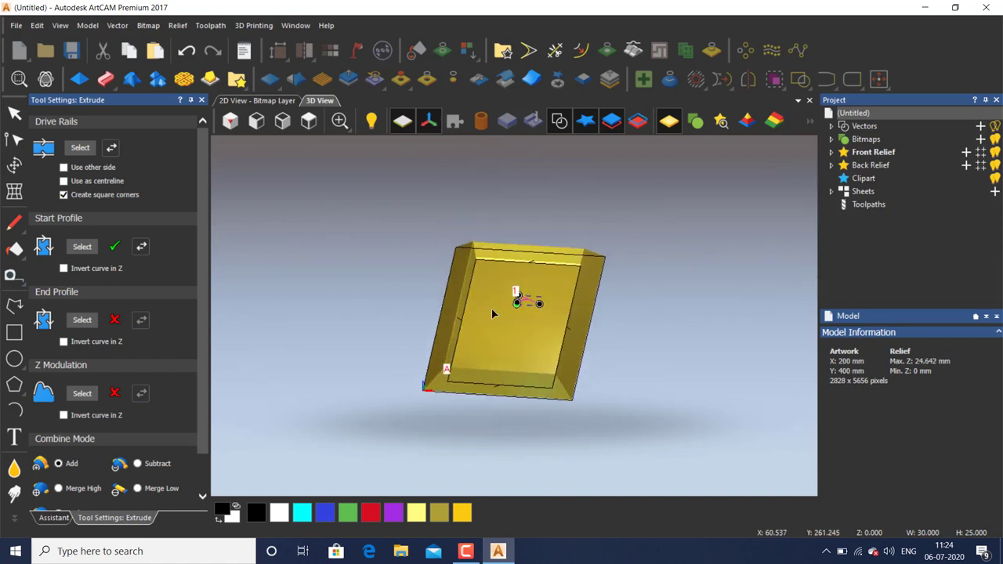
scroll(580, 405, "up", 5)
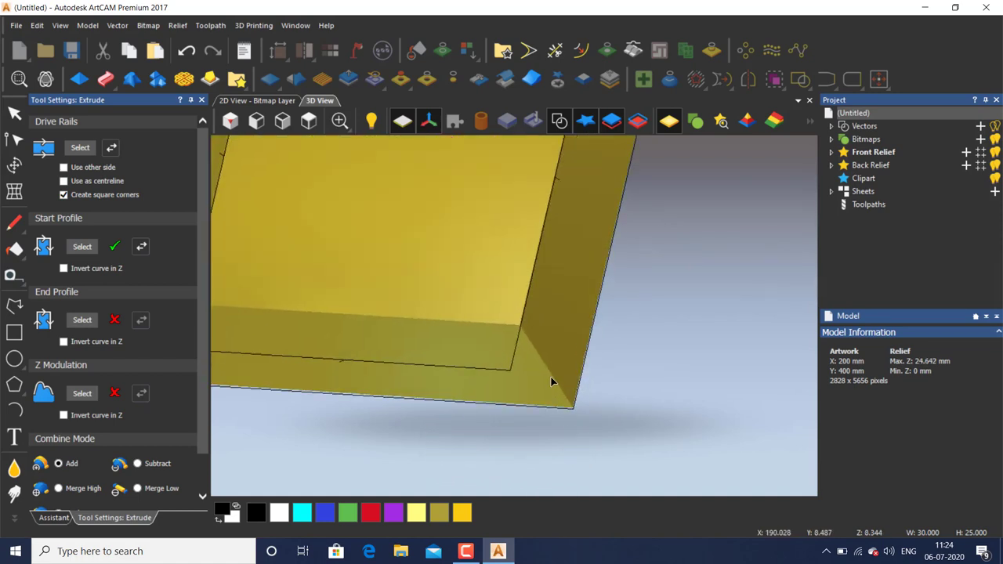
left_click_drag(551, 382, 266, 281)
scroll(621, 315, "down", 5)
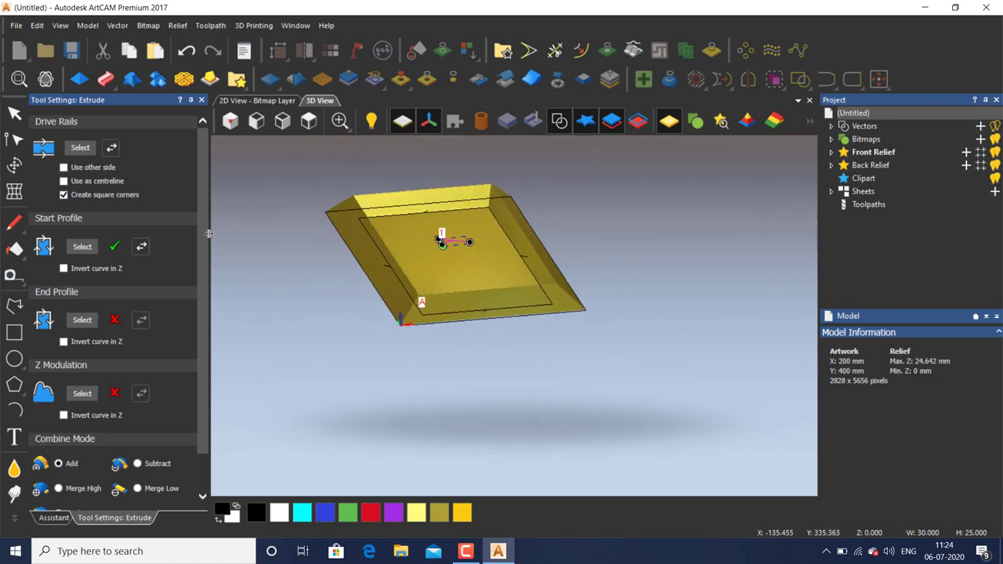
scroll(206, 221, "down", 2)
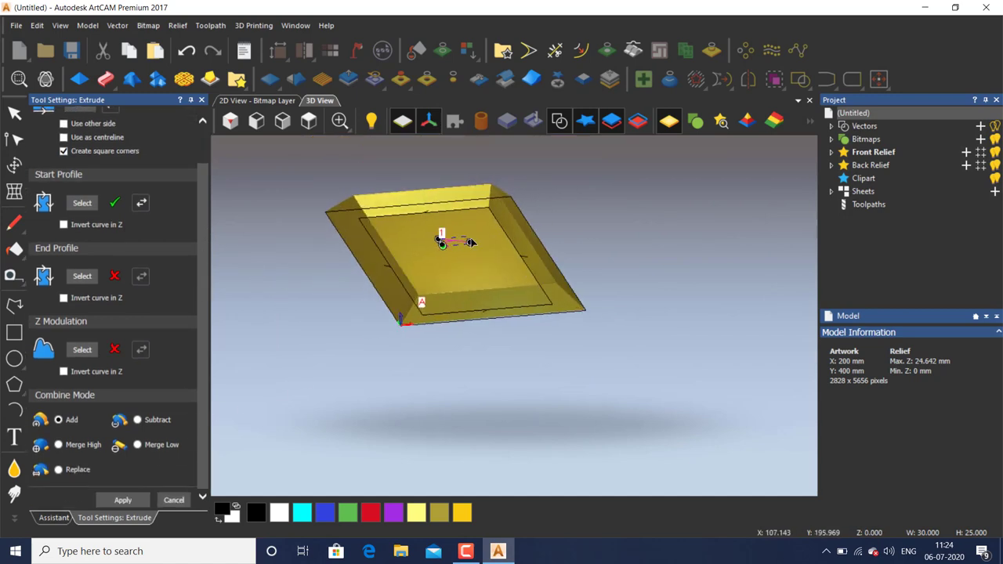
scroll(471, 243, "up", 3)
left_click_drag(536, 340, 522, 478)
scroll(537, 198, "up", 4)
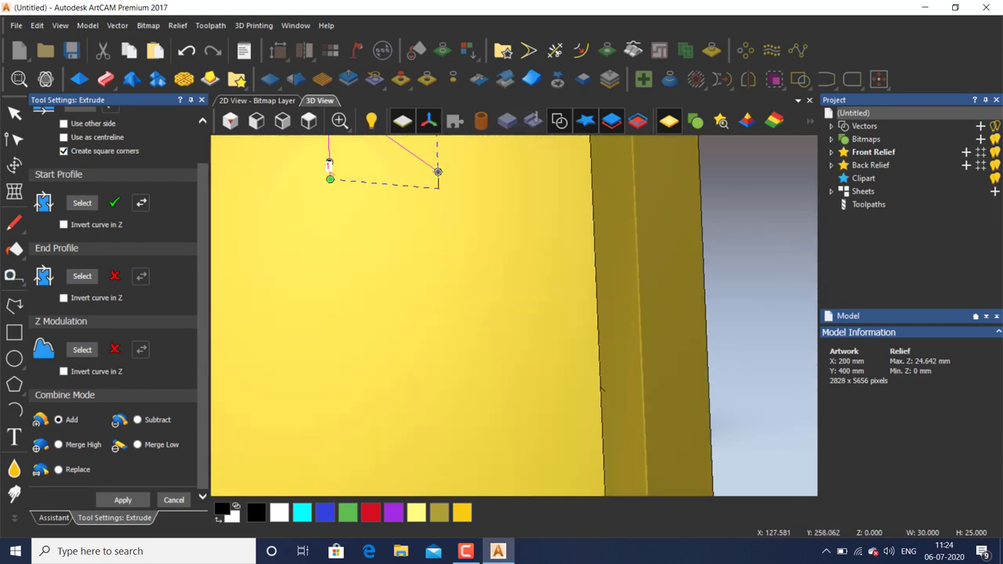
Leave the extrude unapplied and select the profile vector with the short line at its diagonal's lower end
left_click(310, 121)
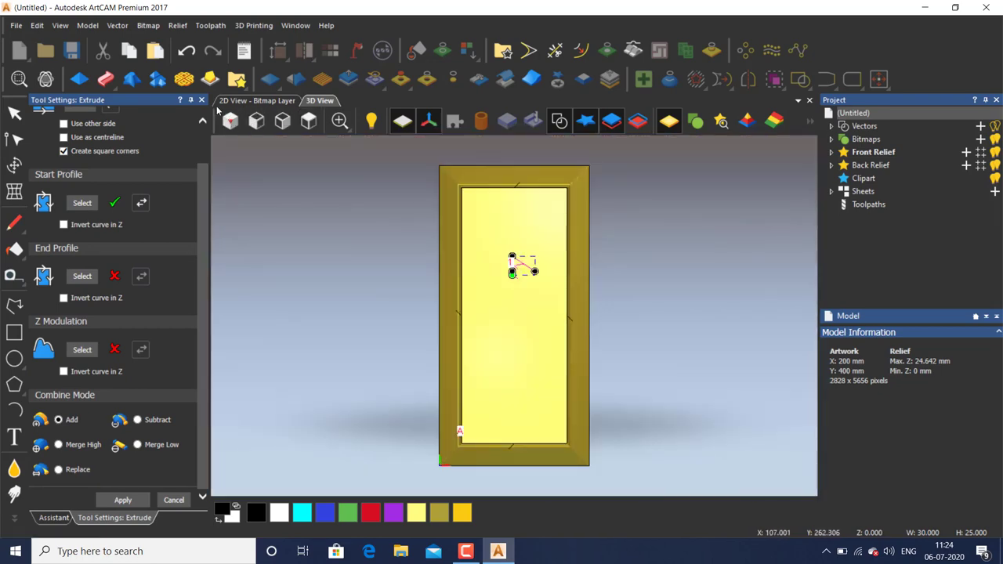
left_click(202, 100)
scroll(541, 274, "up", 5)
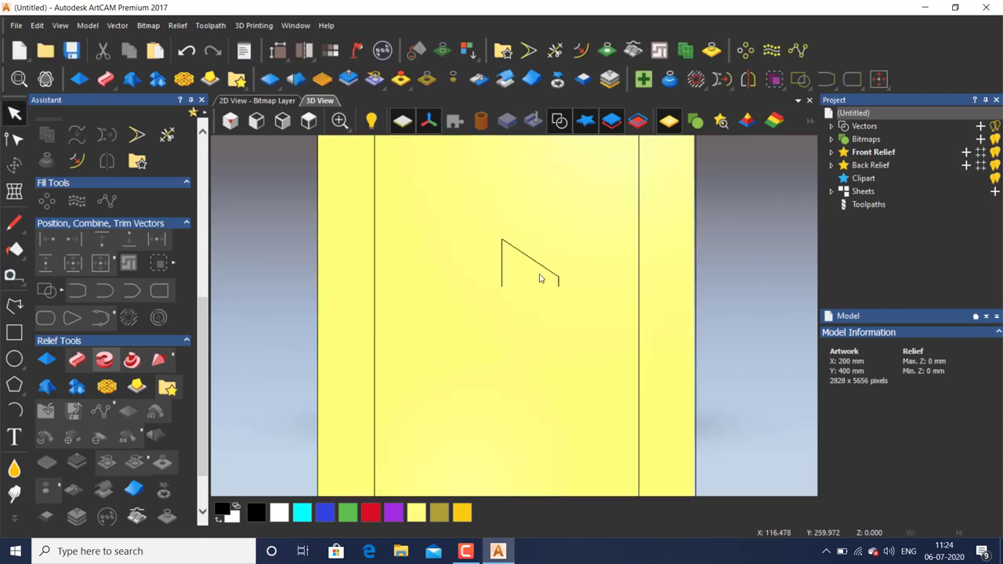
left_click(567, 282)
scroll(572, 286, "up", 2)
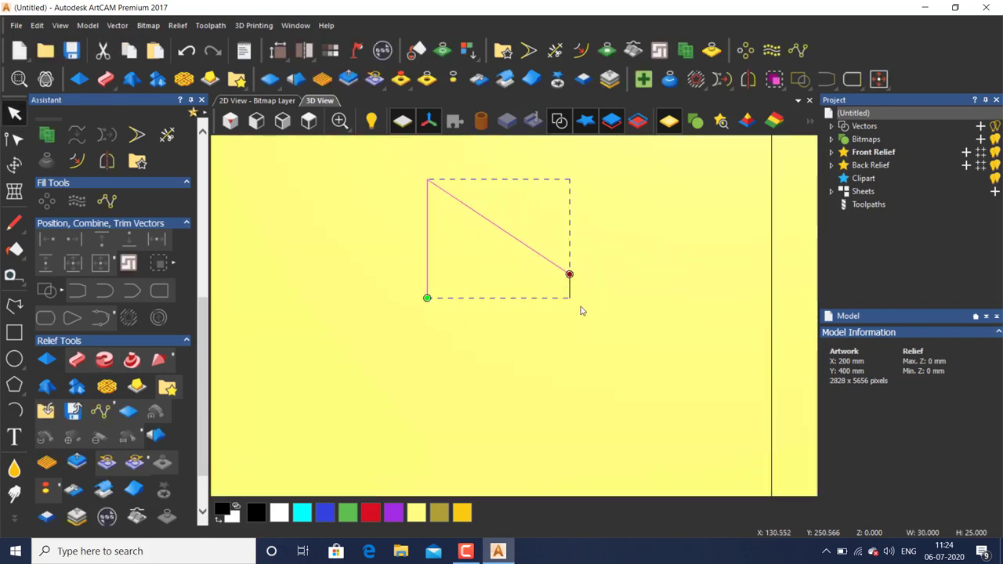
left_click(559, 298)
scroll(569, 290, "up", 2)
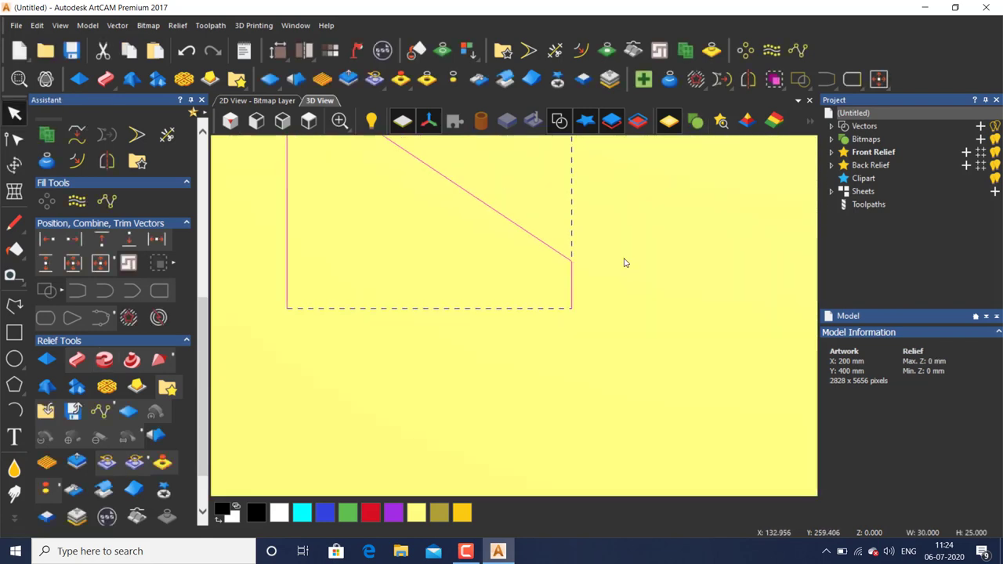
Test whether the diagonal and the short 5 mm line are joined by moving their shared node, and undo the move
mouse_move(575, 273)
left_mouse_down()
mouse_move(590, 301)
mouse_move(586, 286)
left_mouse_up()
key("ctrl+z")
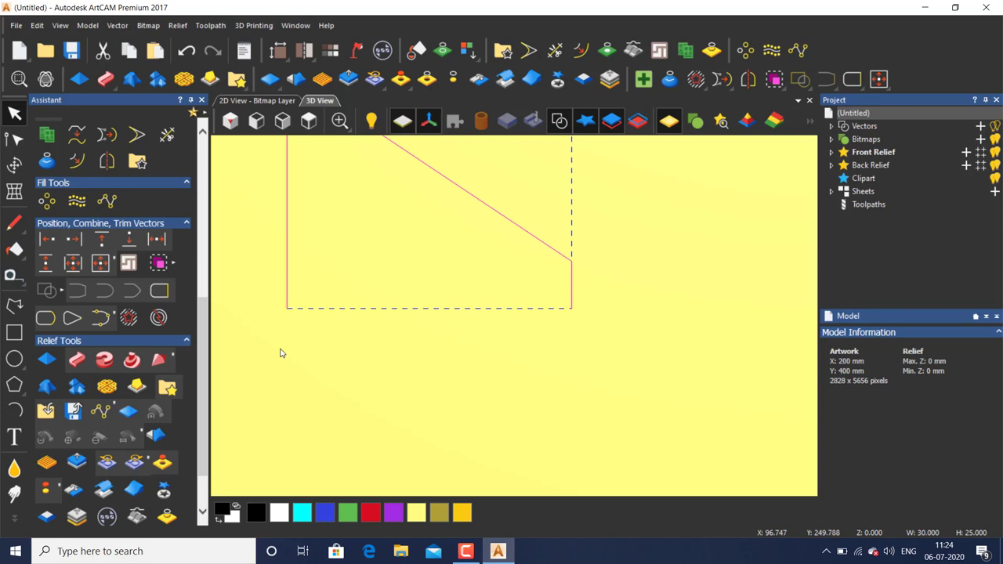
key("j")
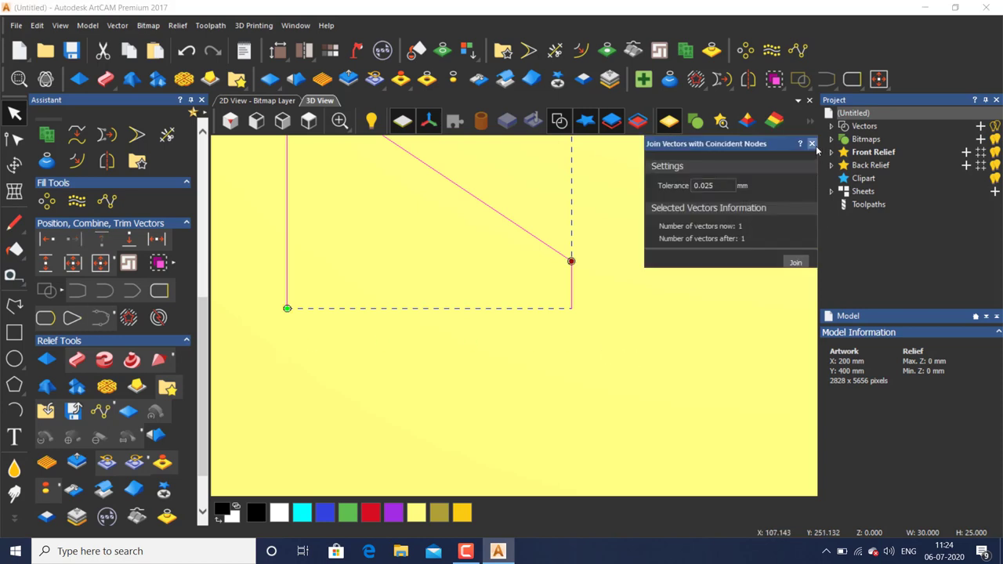
left_click(813, 144)
double_click(572, 268)
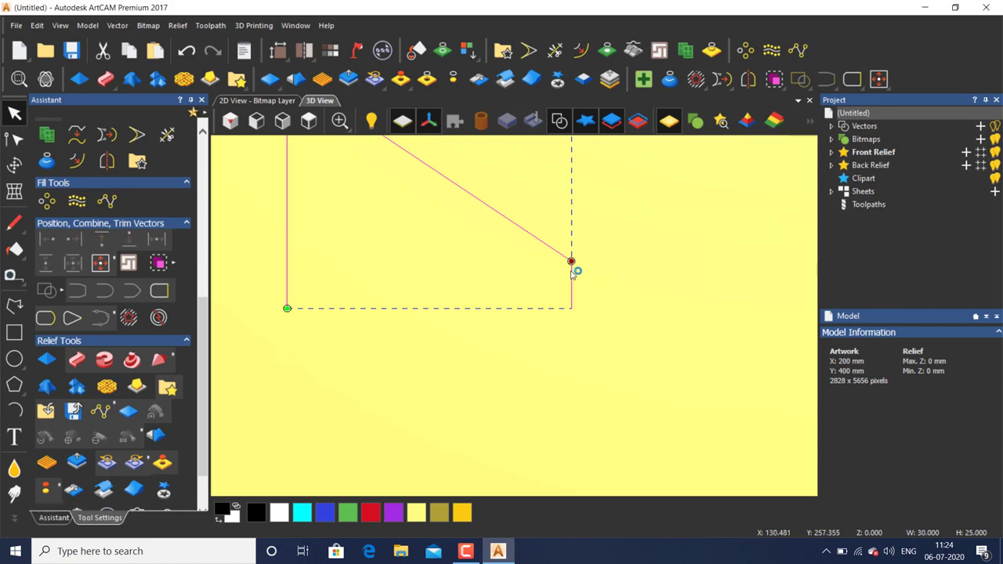
left_click_drag(572, 261, 658, 356)
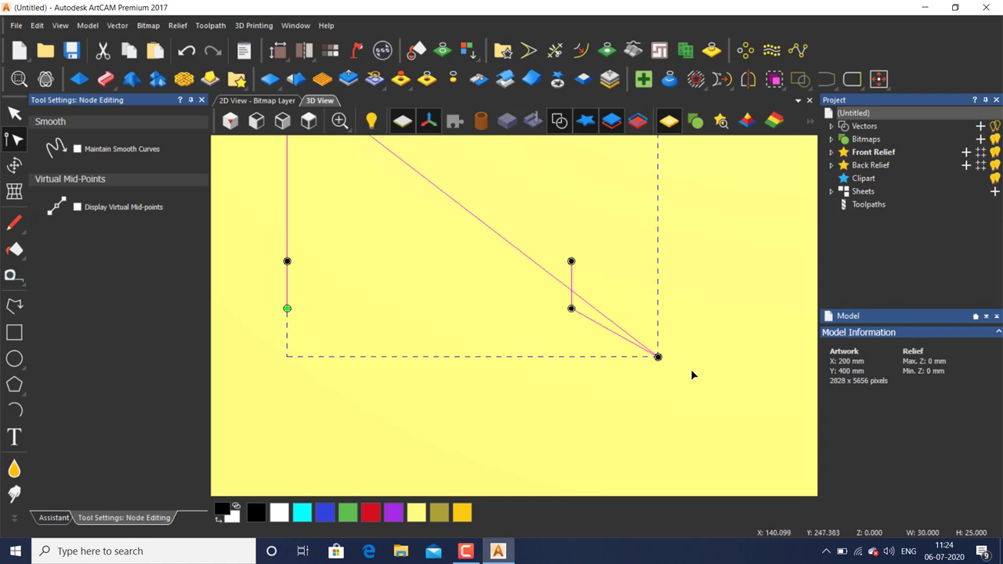
key("ctrl+z")
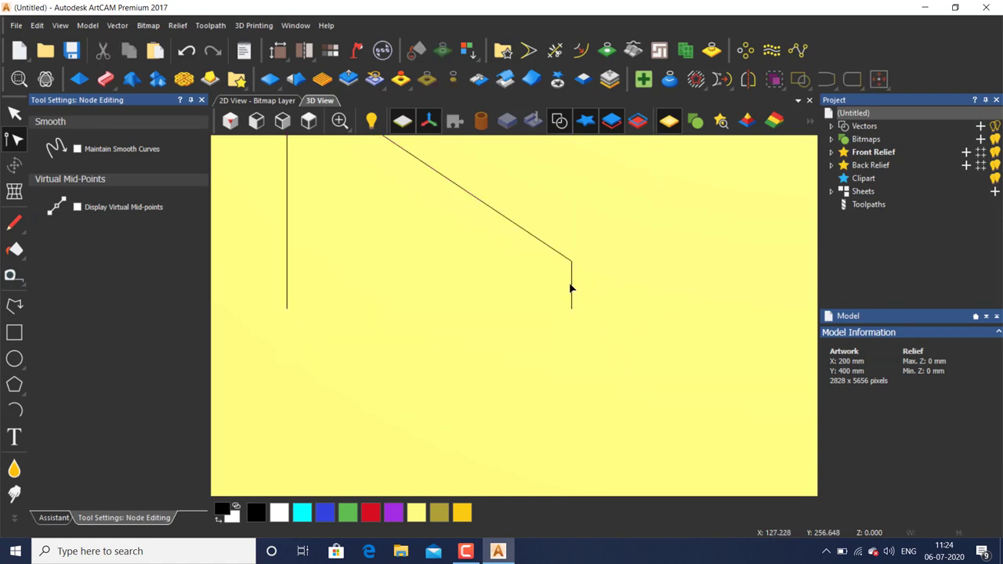
Move the profile vector slightly aside and delete the duplicate 5 mm line left beside its diagonal's lower end
double_click(576, 285)
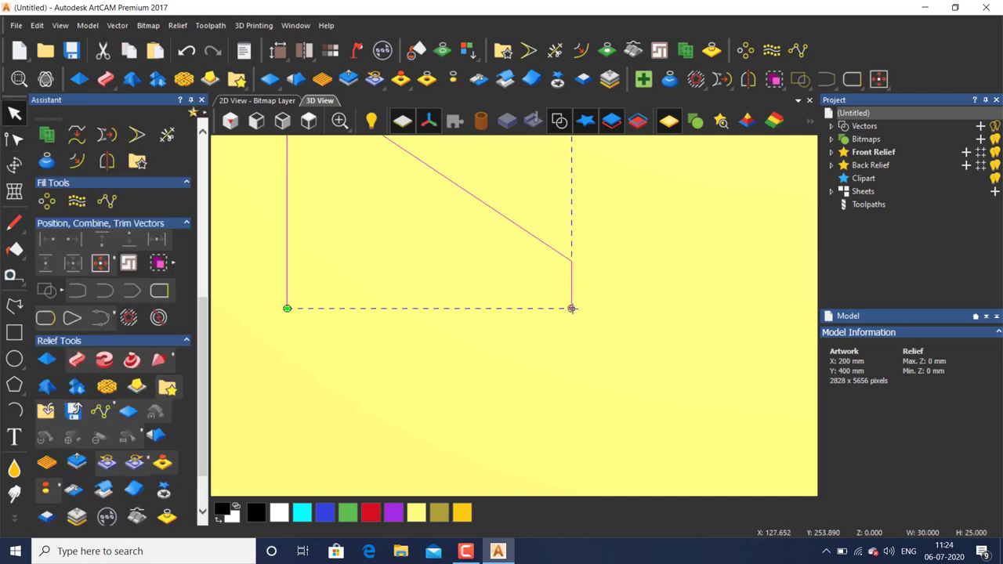
left_click_drag(572, 308, 548, 304)
left_click(623, 294)
left_click(571, 273)
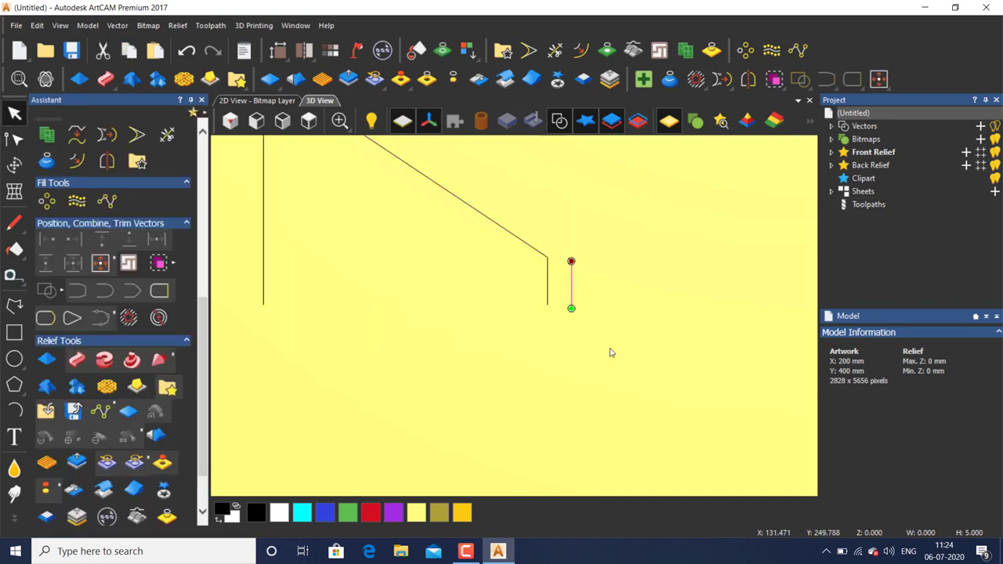
key("Delete")
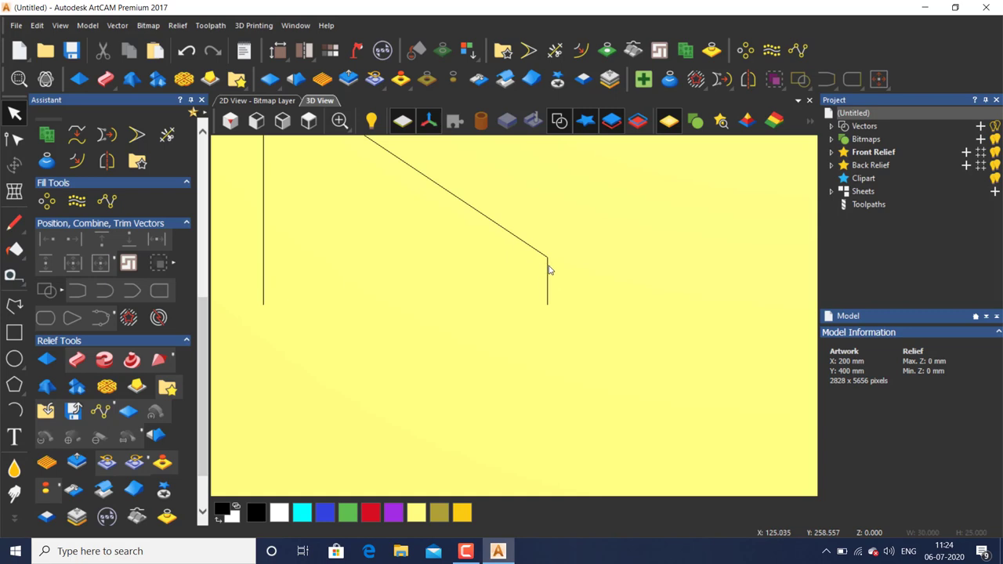
Set up an Extrude with the inner rectangle as drive rail, the cleaned profile vector as start profile and square corners
scroll(541, 282, "down", 5)
scroll(478, 272, "down", 3)
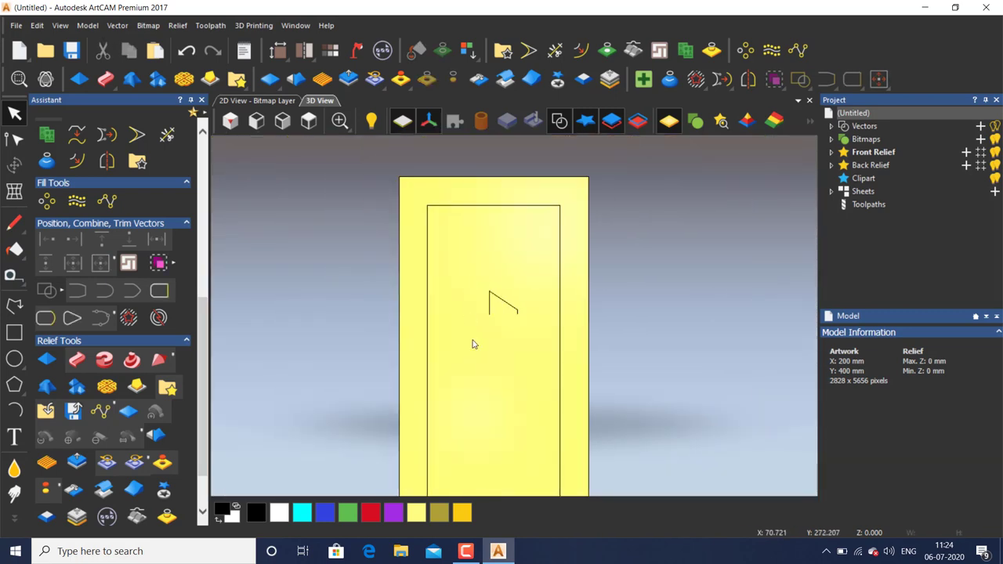
left_click(504, 247)
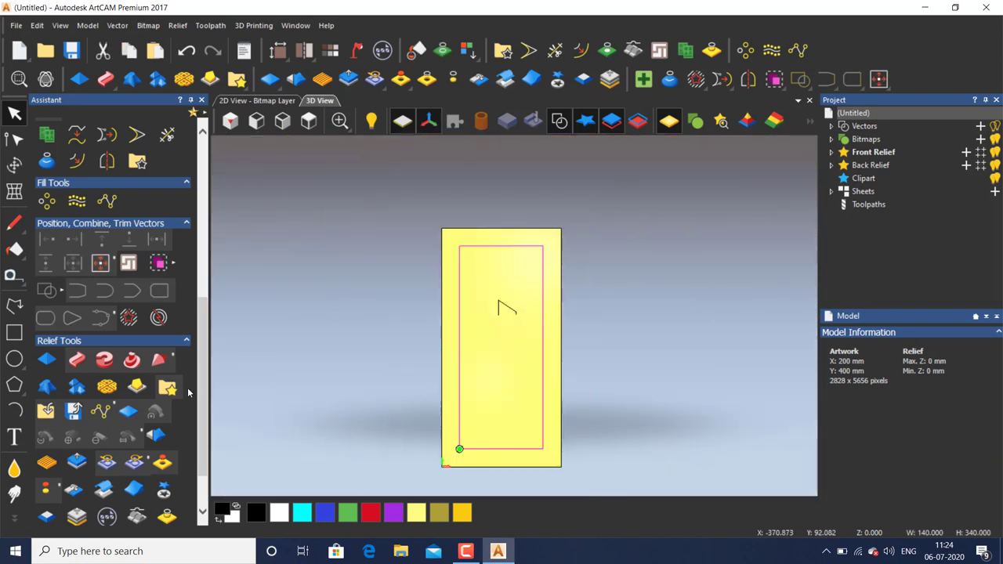
left_click(107, 359)
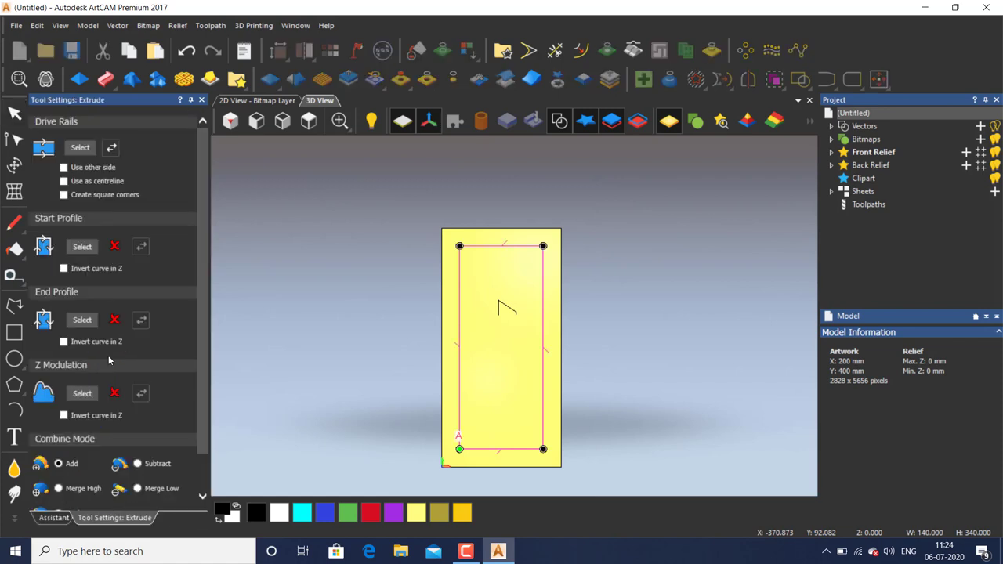
left_click(498, 312)
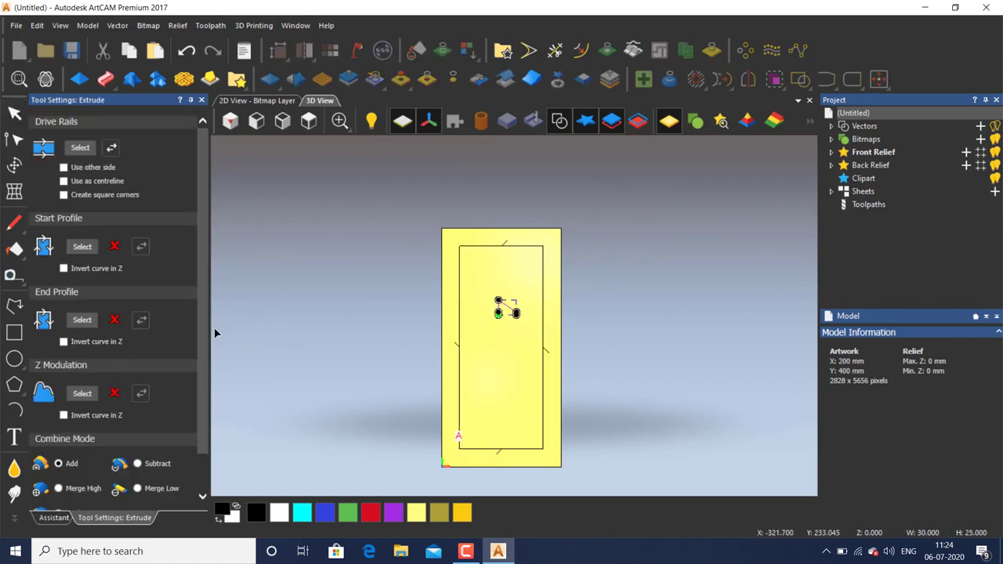
scroll(509, 309, "up", 5)
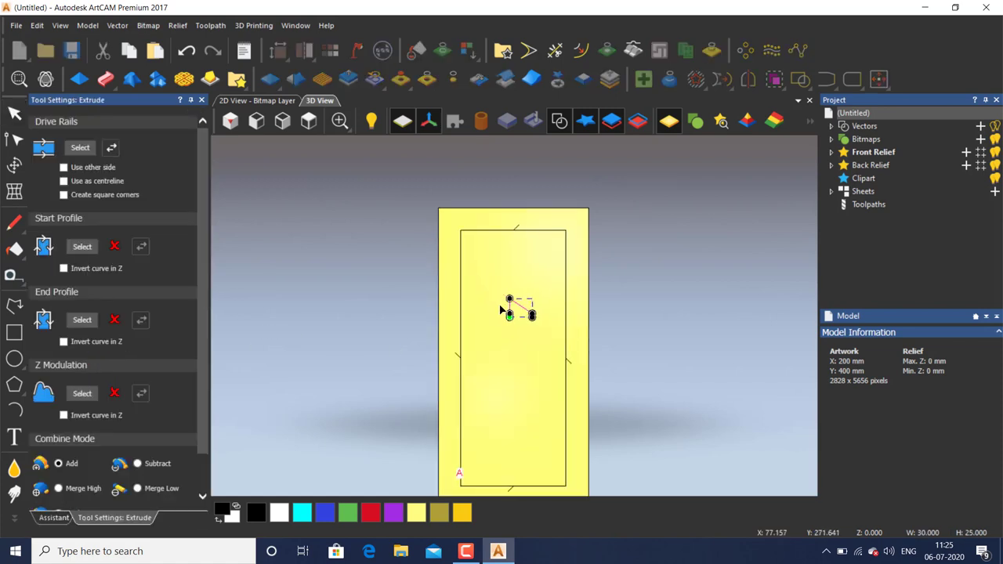
scroll(110, 224, "down", 1)
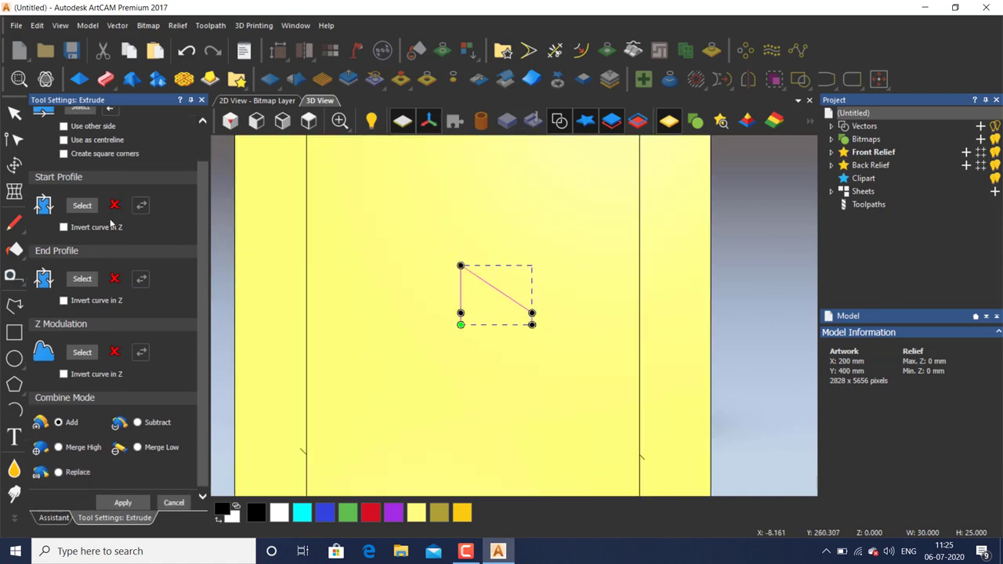
left_click(83, 206)
scroll(481, 309, "down", 5)
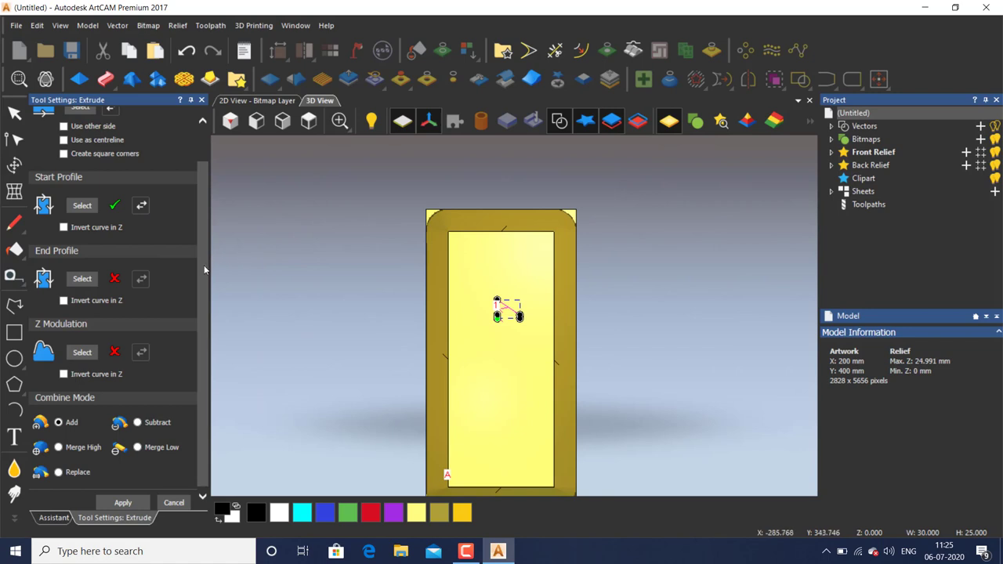
left_click_drag(203, 269, 200, 227)
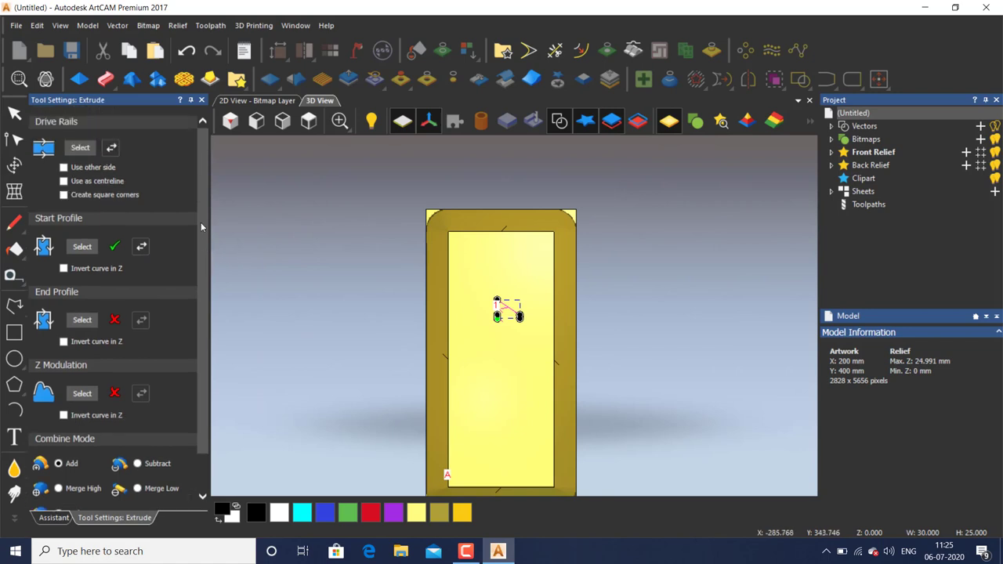
left_click(64, 196)
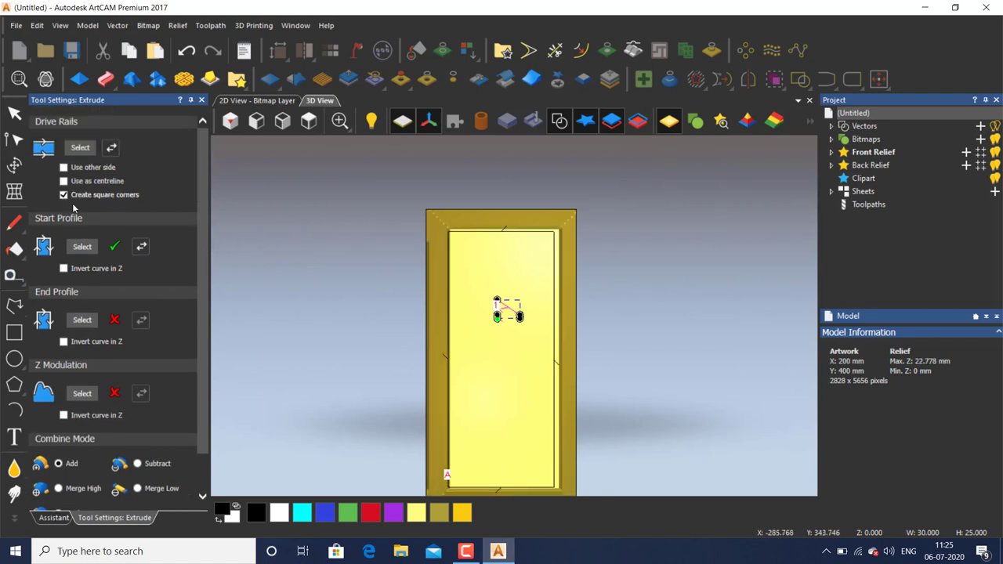
Examine the new border preview in 3D, checking the vertical outer edge and the mitred lower corners
left_click_drag(531, 452, 513, 315)
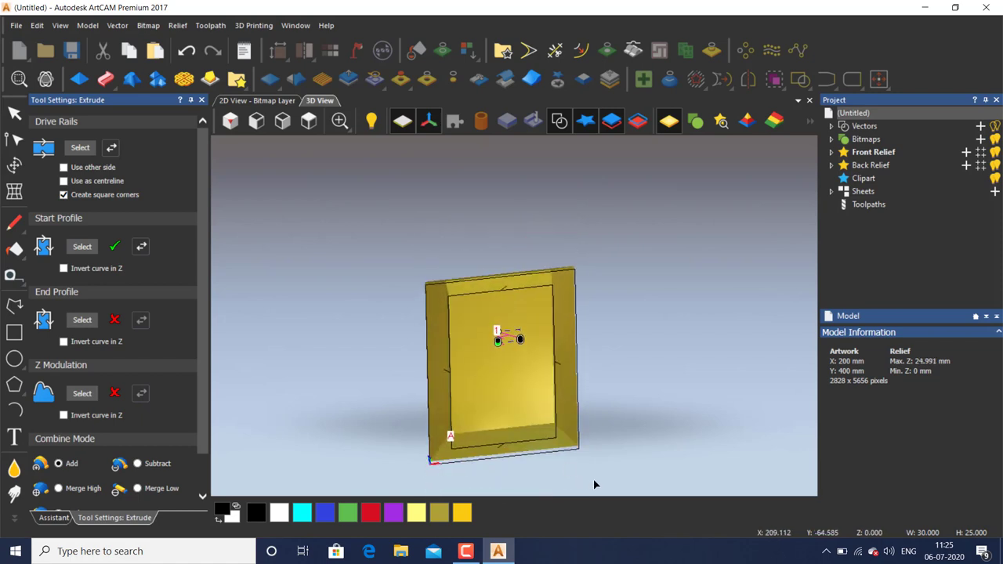
scroll(580, 427, "up", 3)
left_click_drag(570, 427, 576, 330)
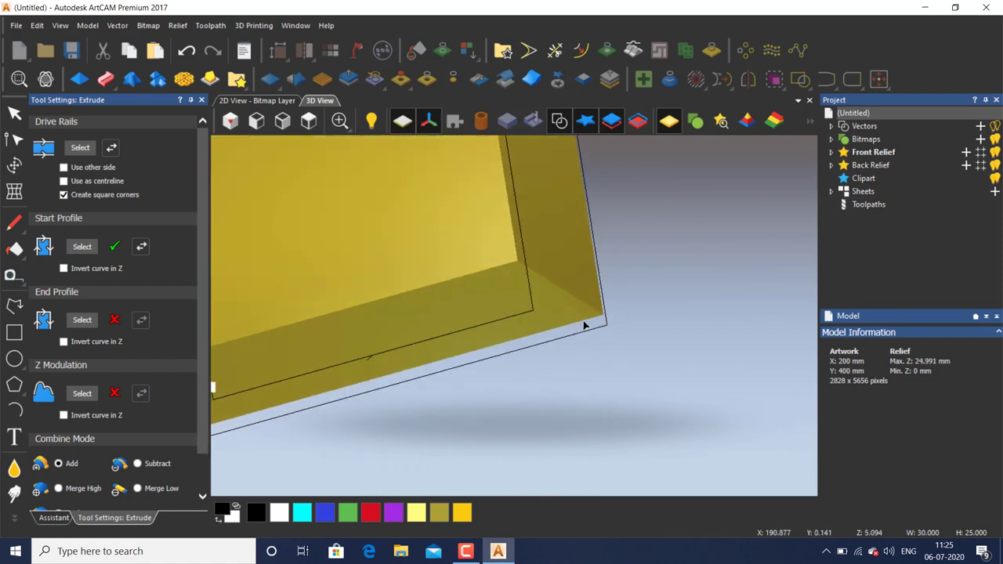
scroll(594, 333, "down", 3)
left_click_drag(417, 326, 466, 313)
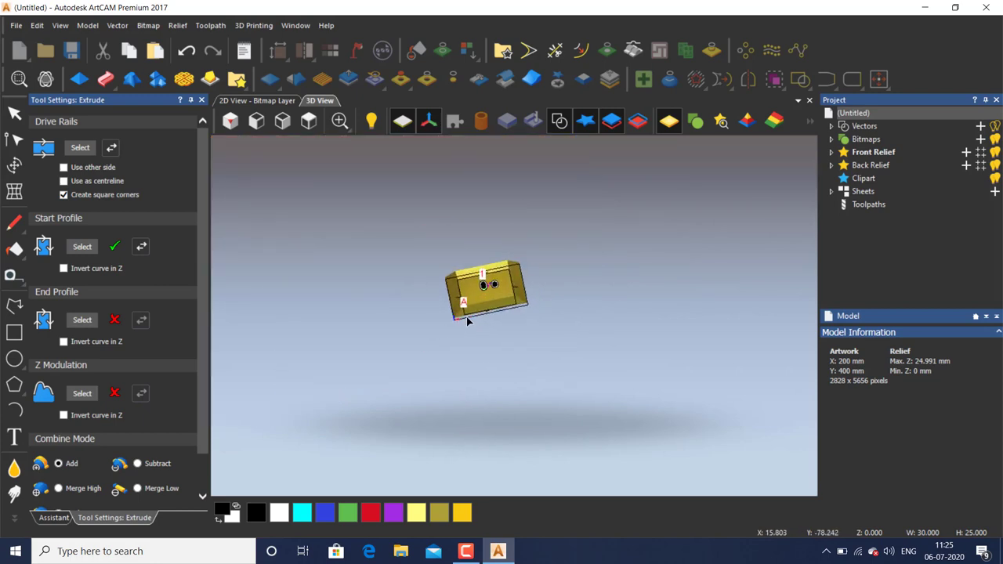
scroll(415, 318, "up", 3)
scroll(416, 318, "up", 2)
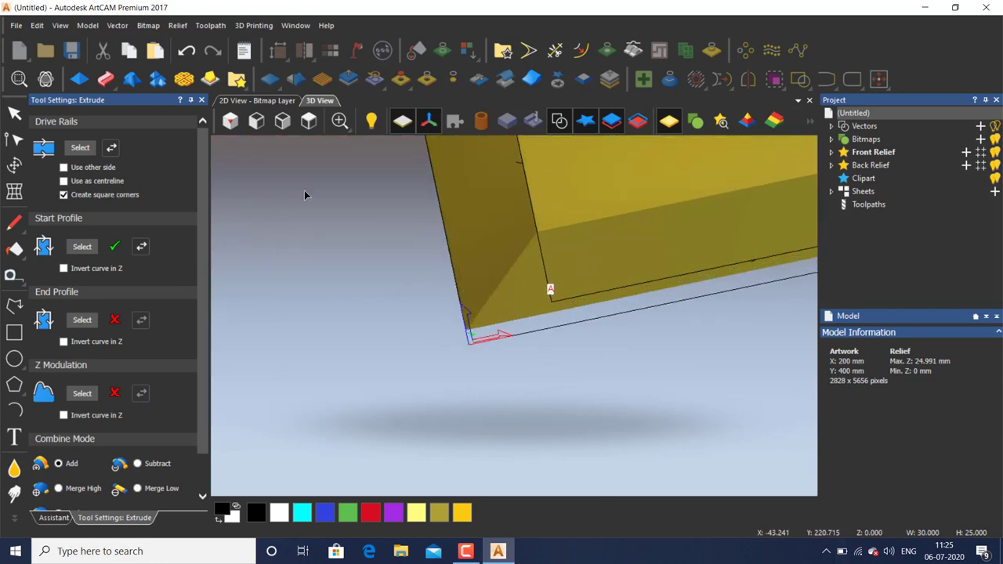
Apply the border extrusion to the relief in Add mode and undo the duplicate addition
left_click(309, 121)
left_click_drag(206, 249, 205, 333)
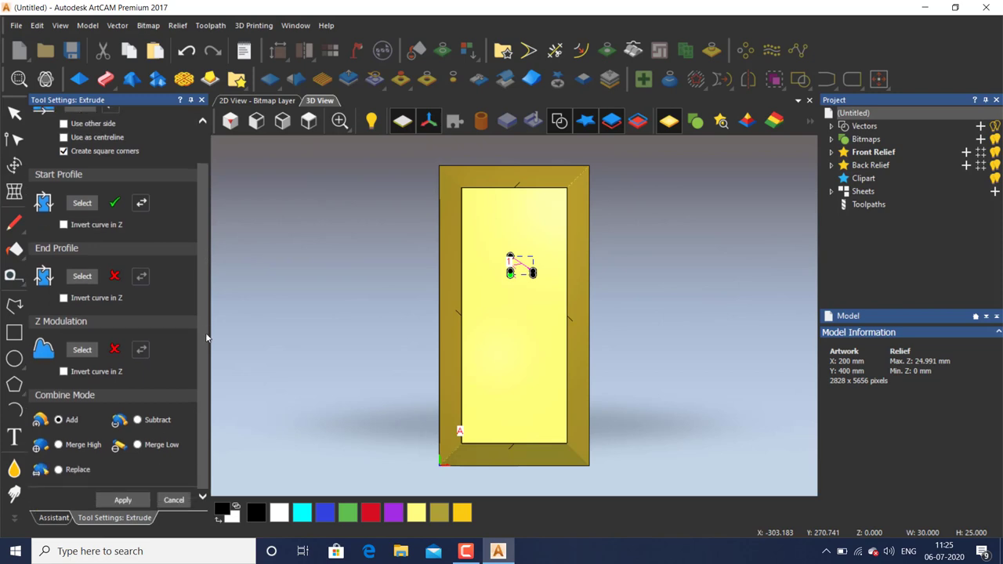
left_click(123, 500)
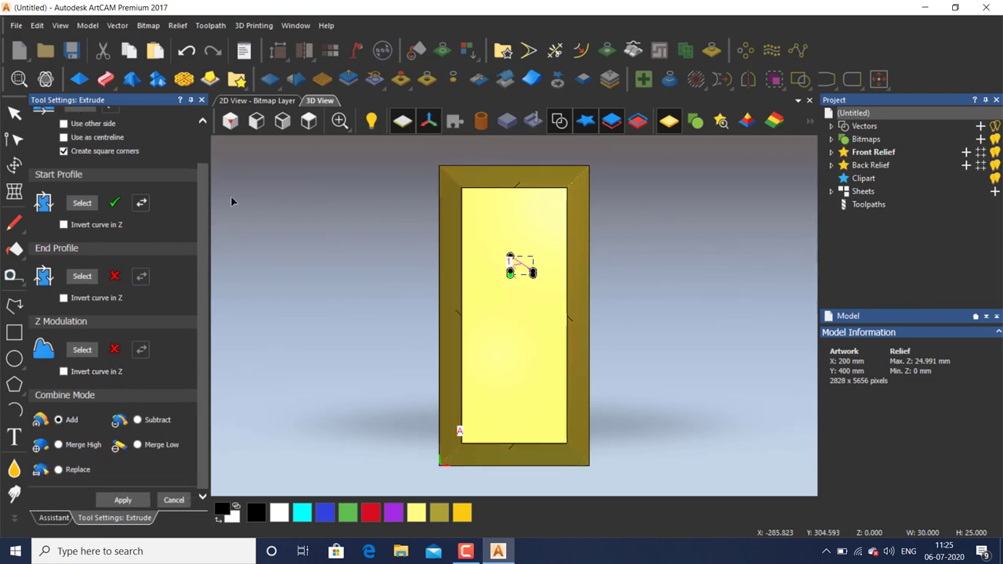
key("ctrl+z")
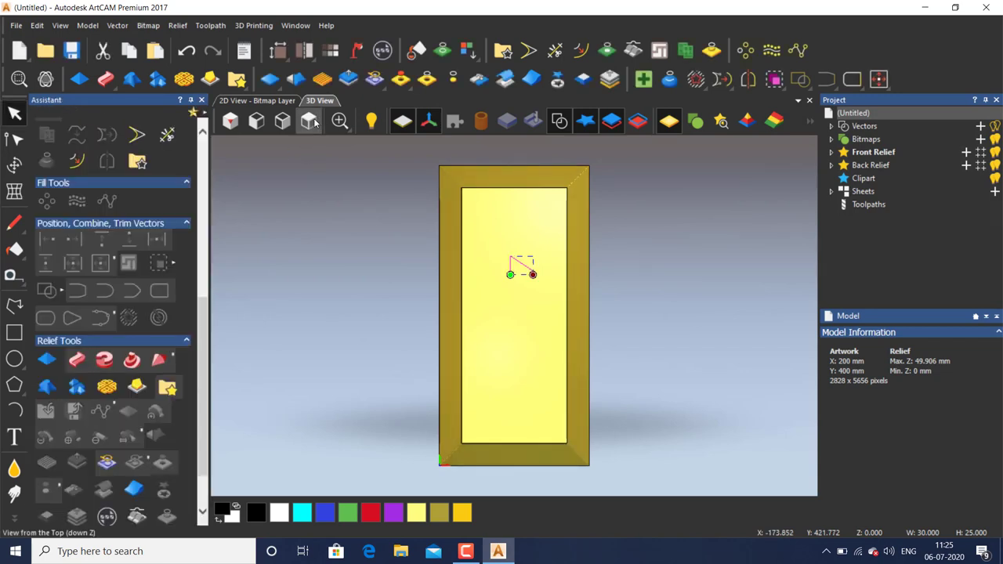
left_click(473, 269)
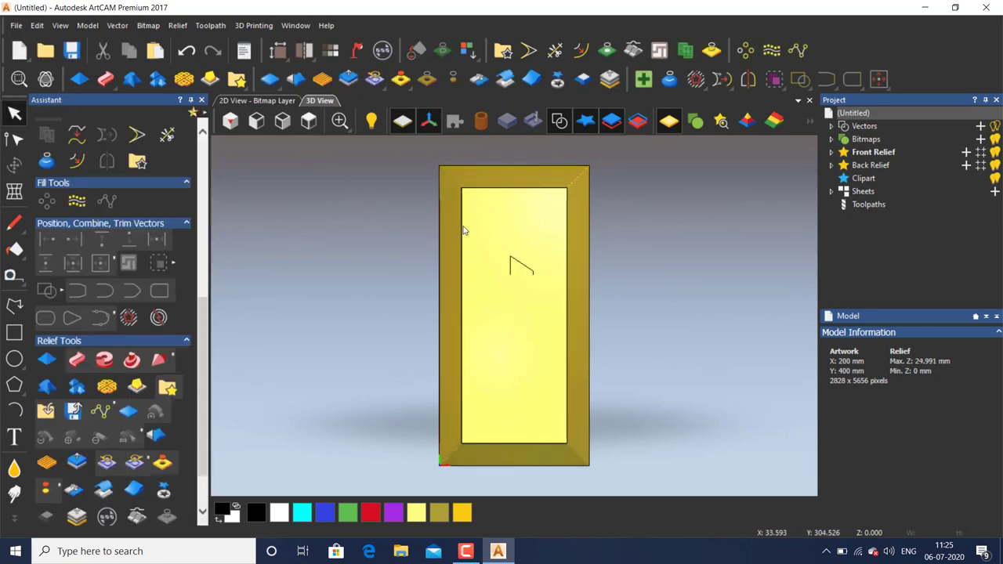
Offset the panel's outer rectangle 3 mm inwards with sharp corners, keeping the original vector
scroll(493, 204, "up", 3)
scroll(552, 145, "up", 2)
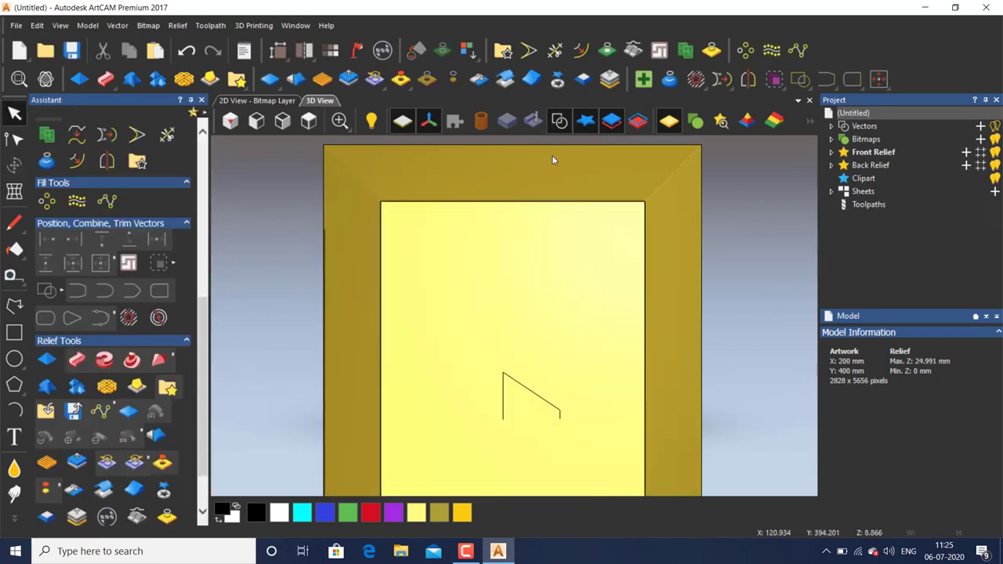
scroll(528, 226, "down", 2)
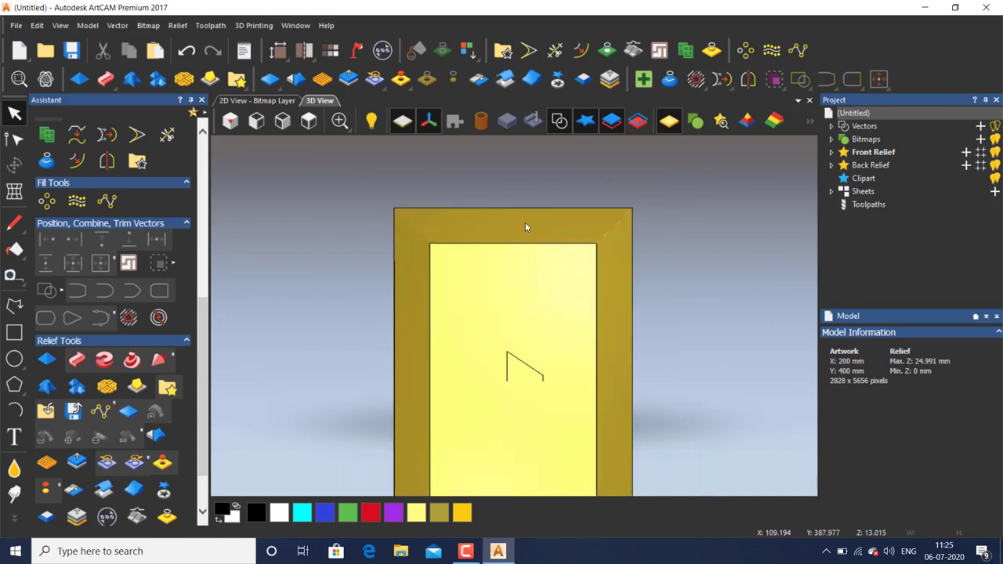
scroll(526, 197, "up", 4)
left_click(546, 228)
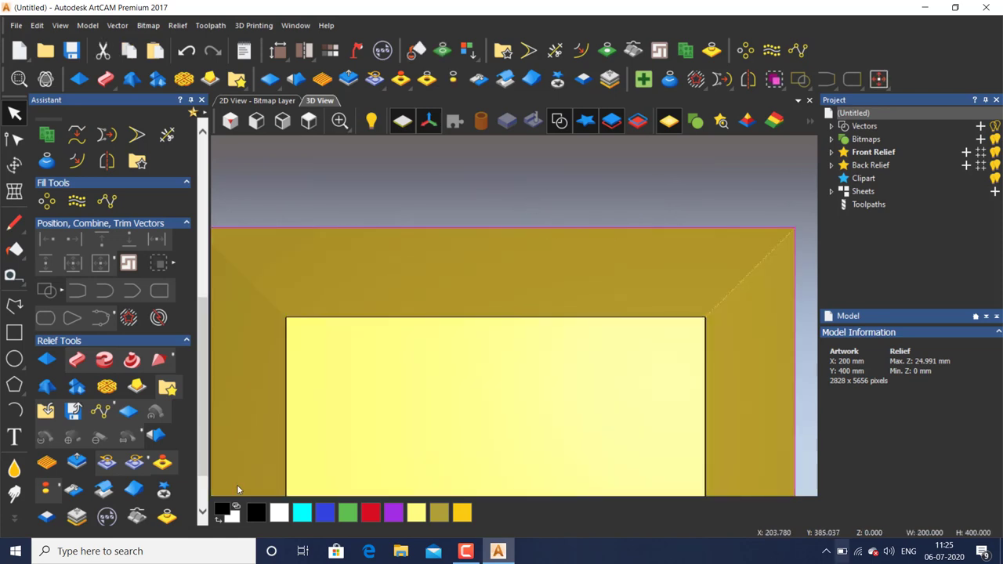
left_click_drag(205, 317, 202, 350)
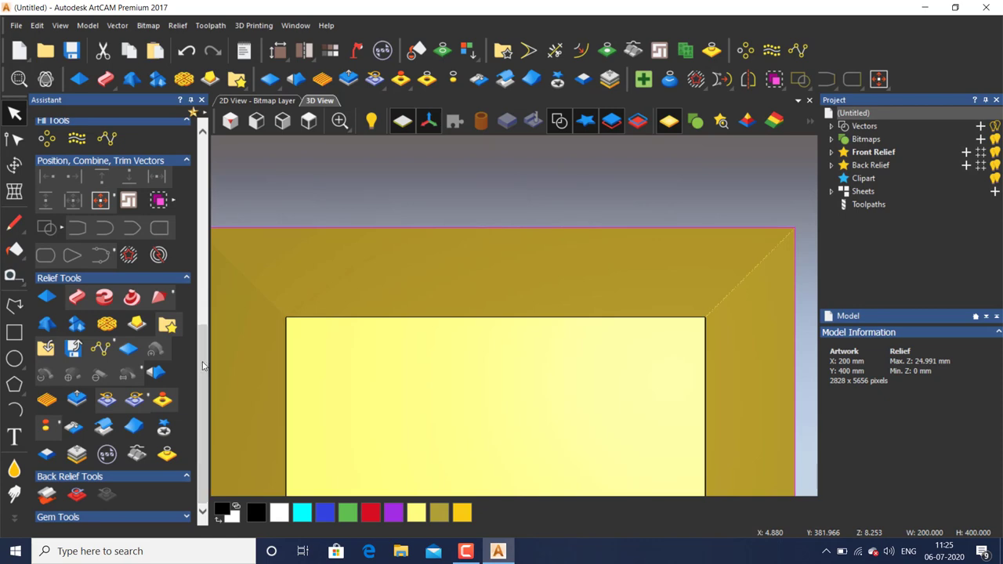
scroll(204, 359, "up", 5)
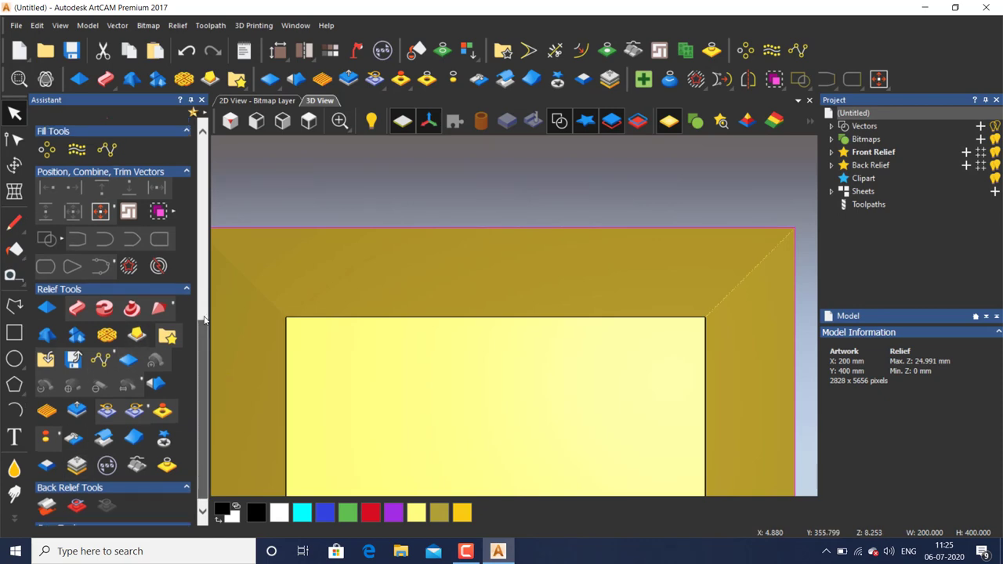
left_click(76, 305)
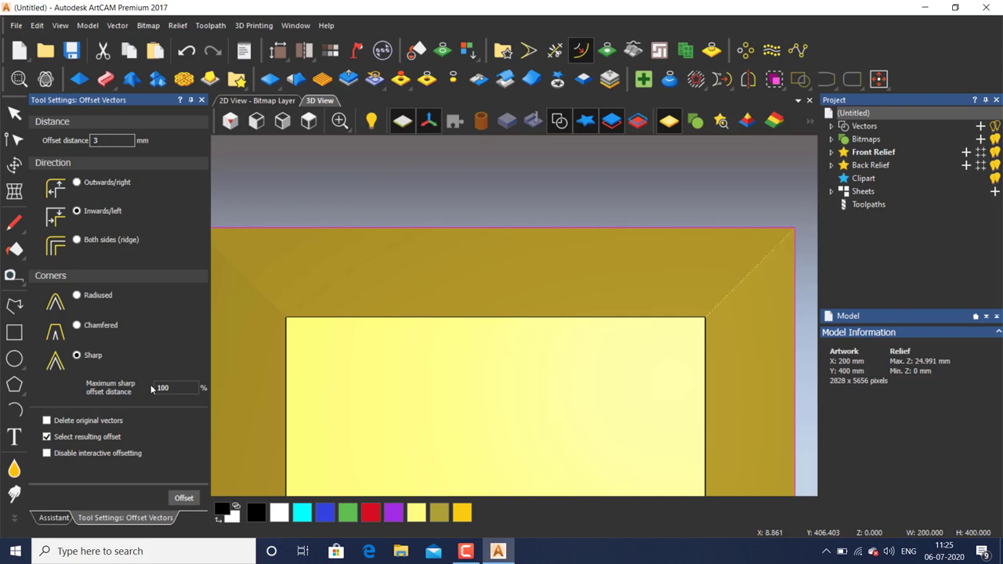
left_click(191, 502)
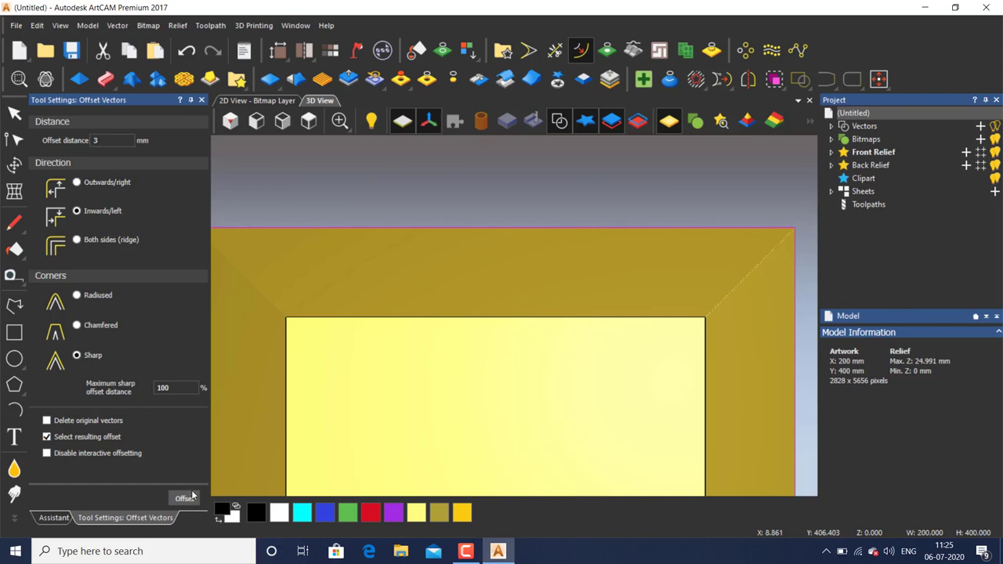
Offset the inner rectangle 3 mm outwards with sharp corners and finish offsetting
left_click(429, 319)
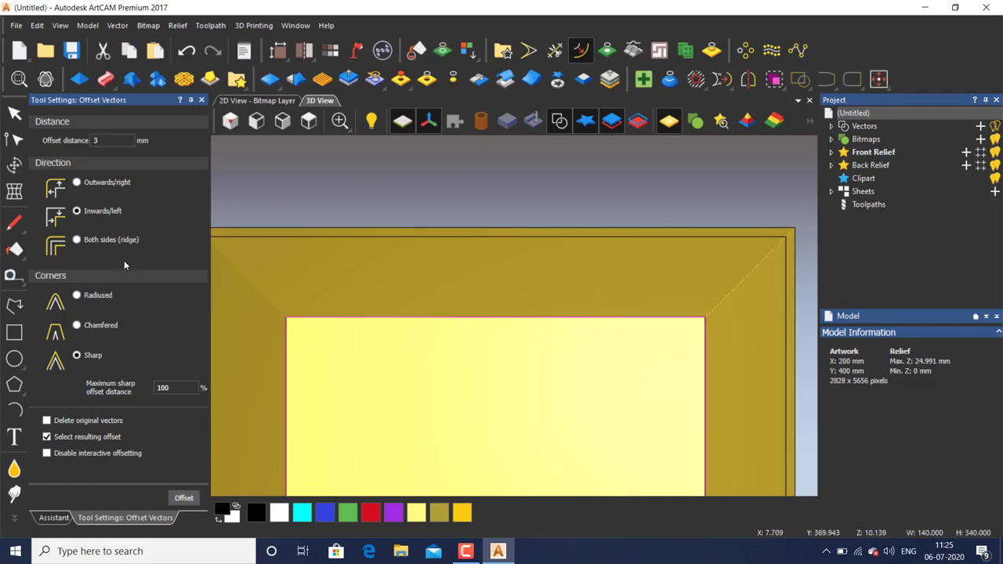
left_click(79, 184)
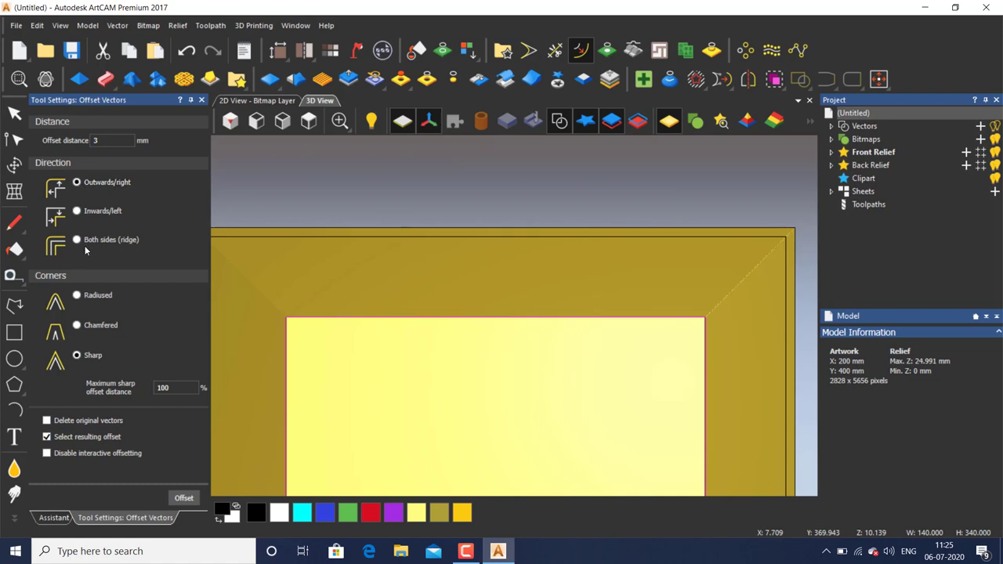
left_click(185, 500)
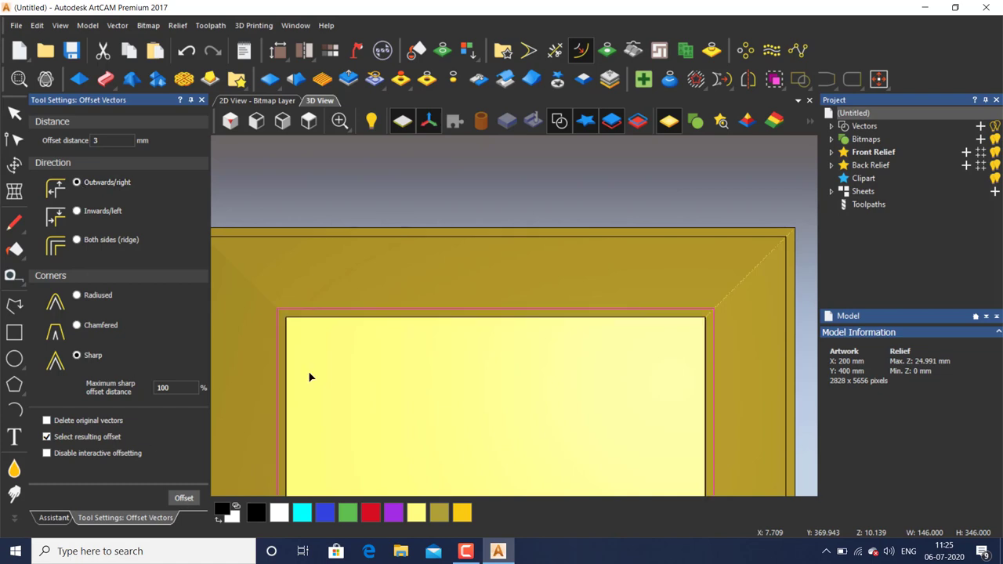
left_click(201, 100)
Select the two new offset rectangles on the border as the machining boundaries
left_click(309, 120)
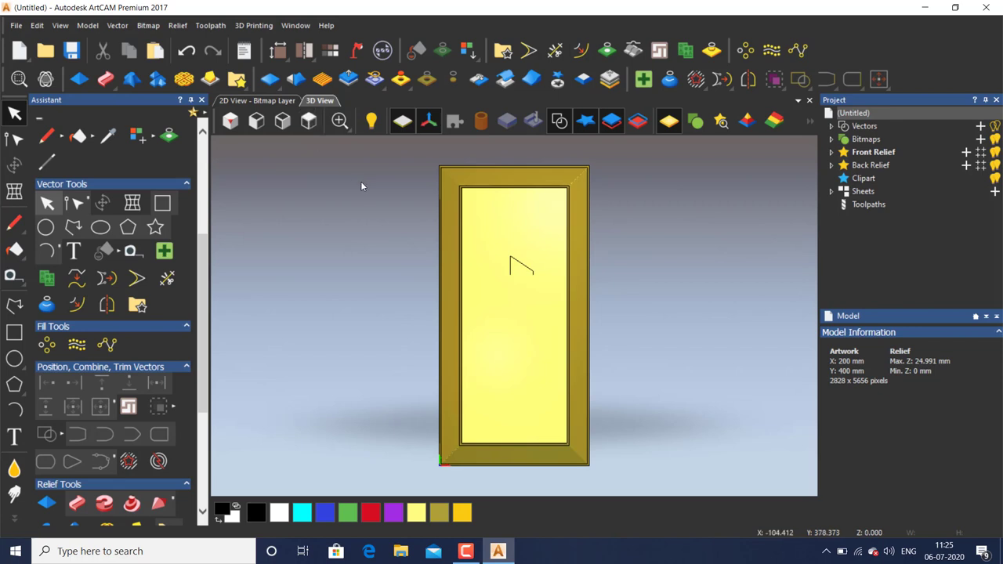
scroll(482, 169, "up", 3)
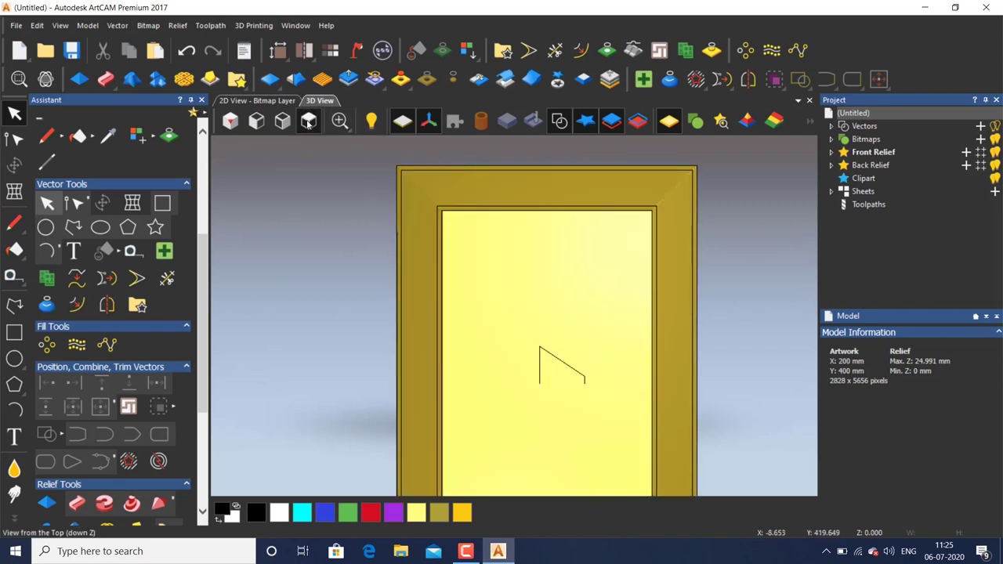
left_click(308, 120)
scroll(515, 161, "up", 3)
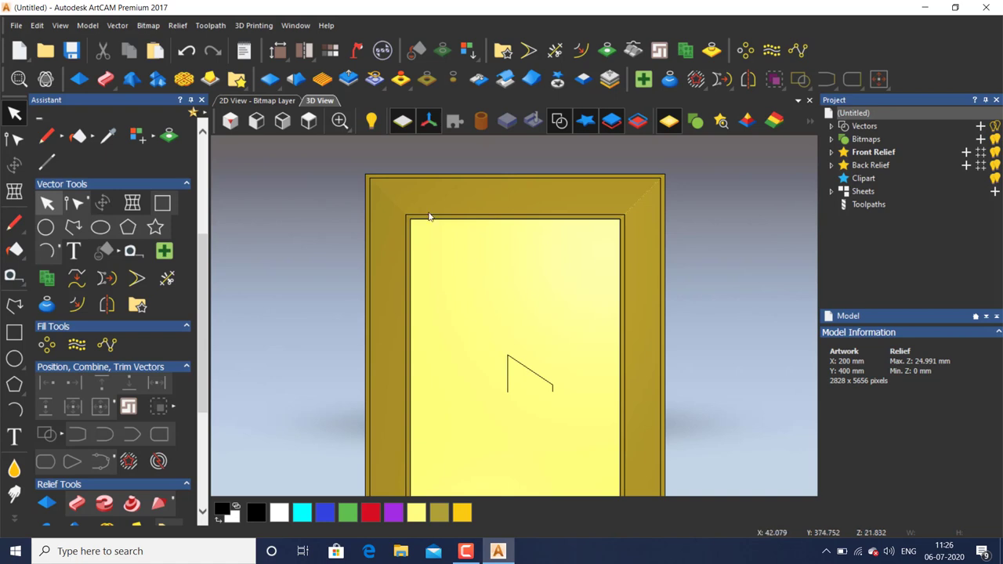
left_click(481, 181)
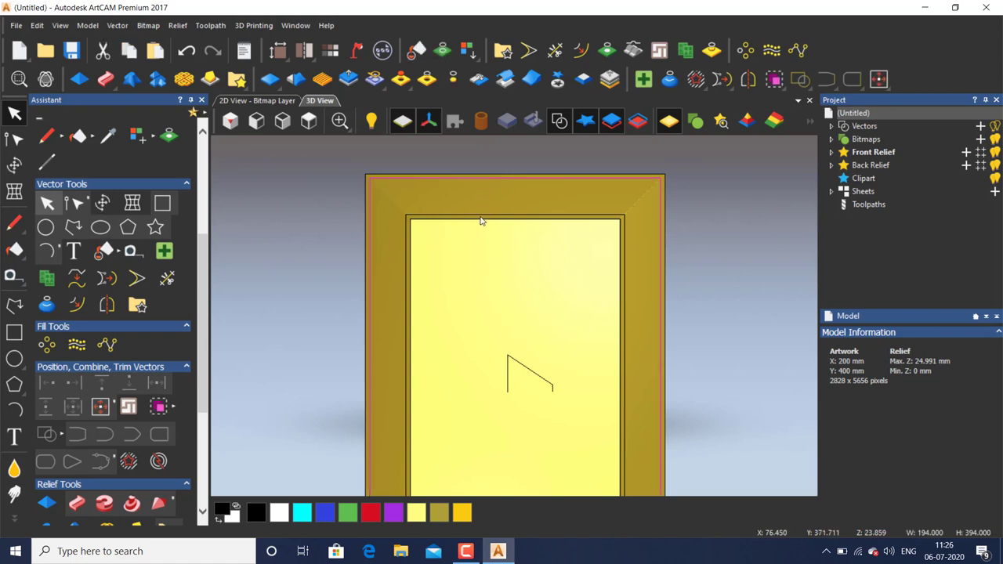
scroll(337, 177, "down", 4)
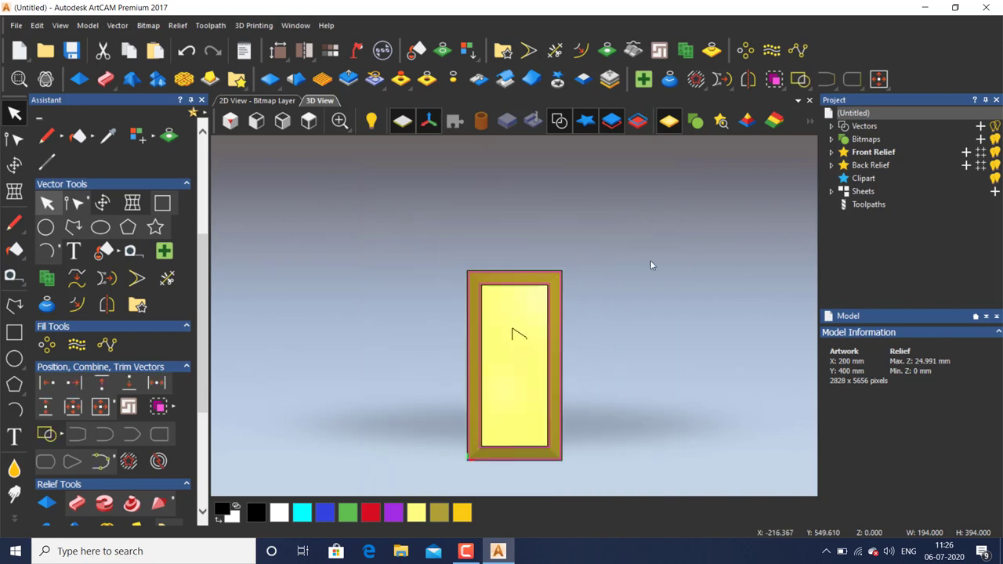
Start a Machine Relief toolpath with Selected Vectors as the area to machine
left_click(867, 204)
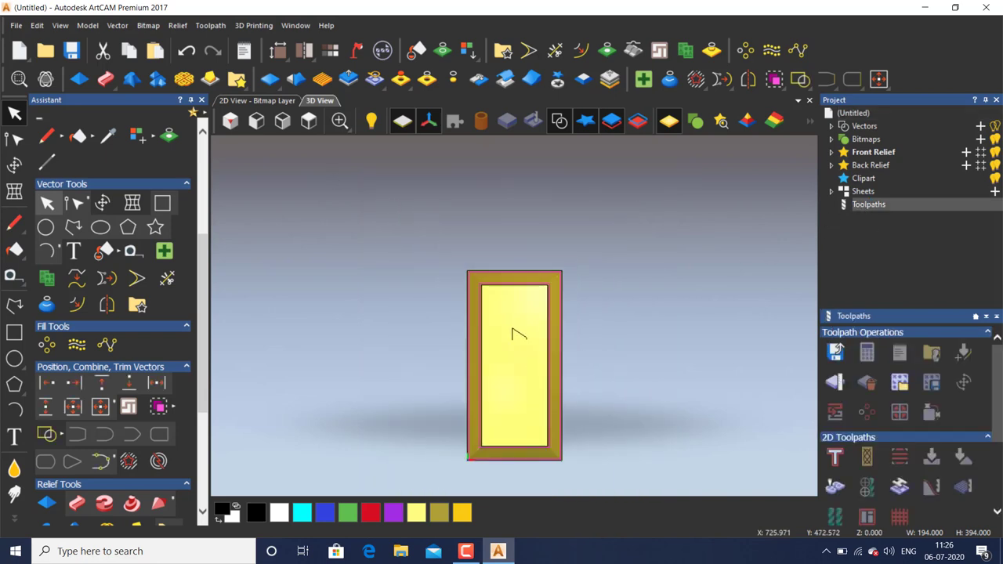
scroll(996, 368, "down", 5)
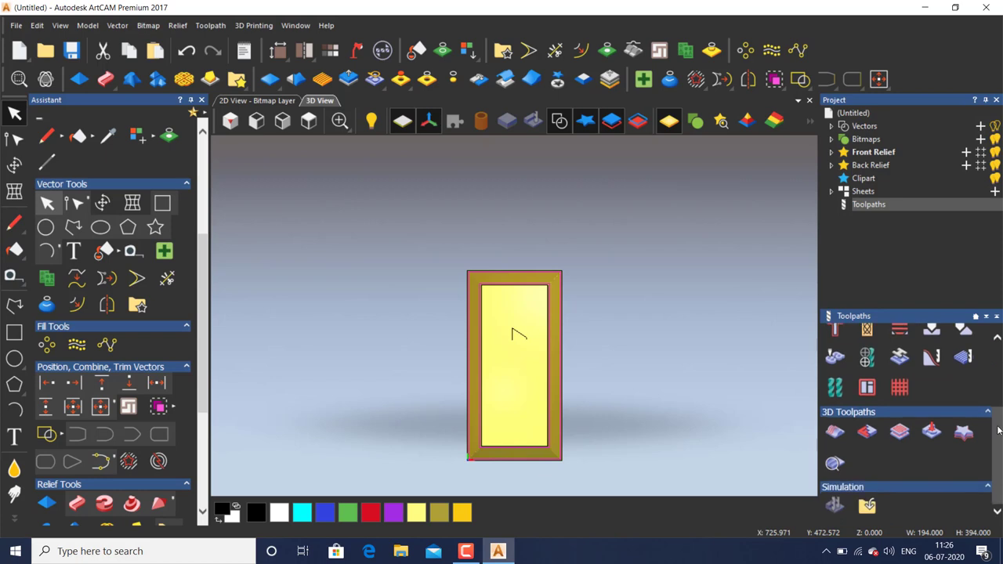
left_click(842, 432)
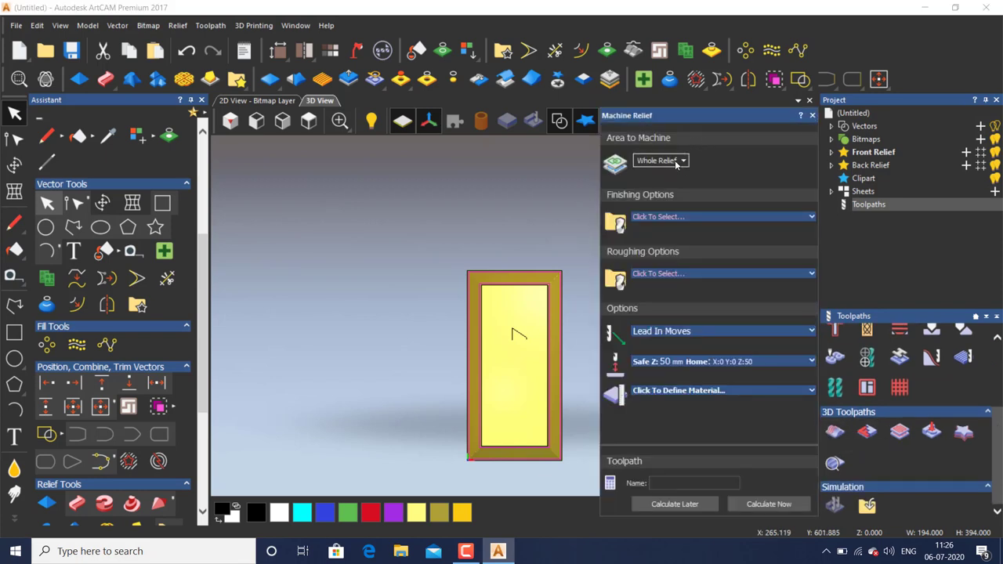
left_click(678, 161)
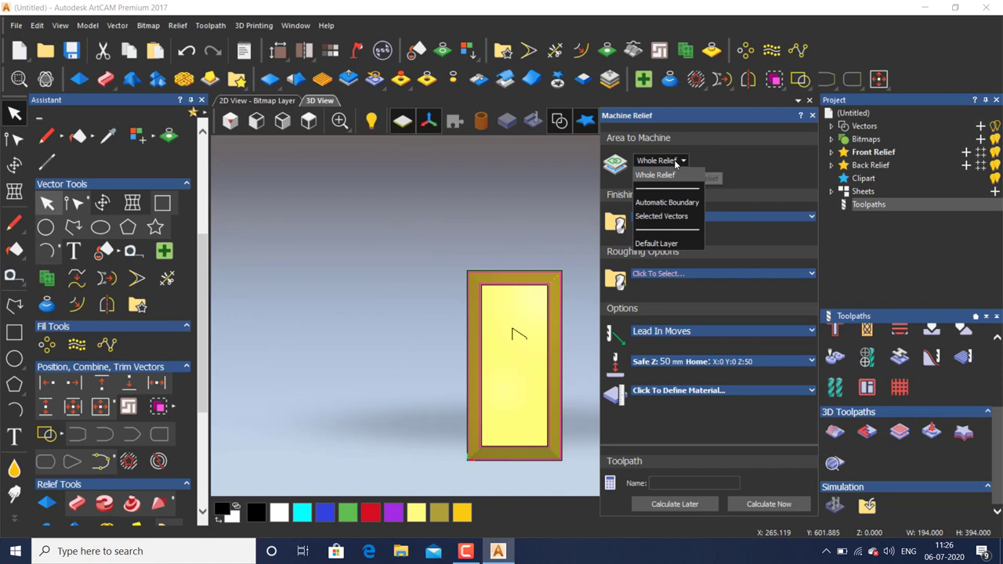
left_click(671, 217)
Review the parameters of the Ball Nose 6 mm and choose it as the finishing tool
left_click(744, 245)
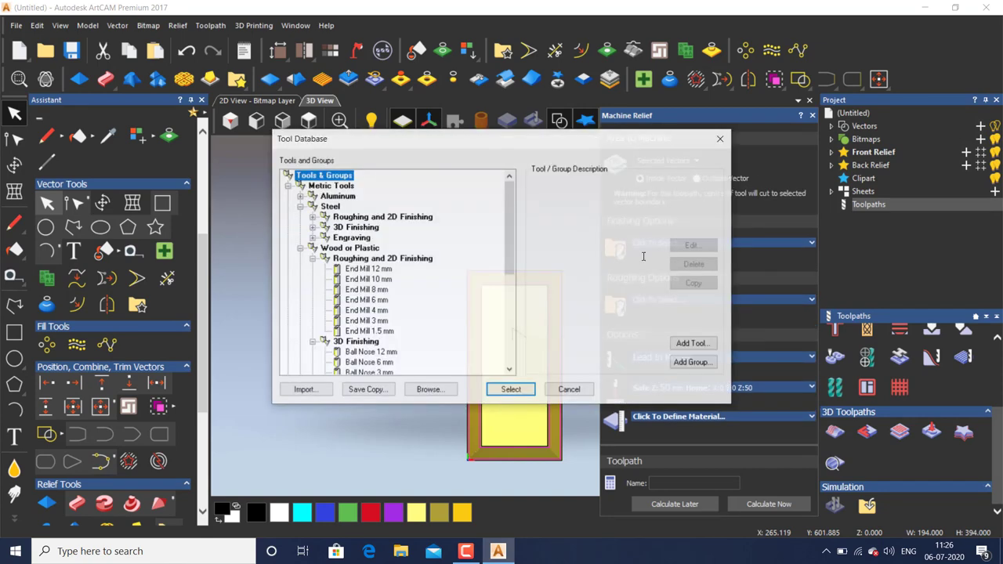
left_click(506, 278)
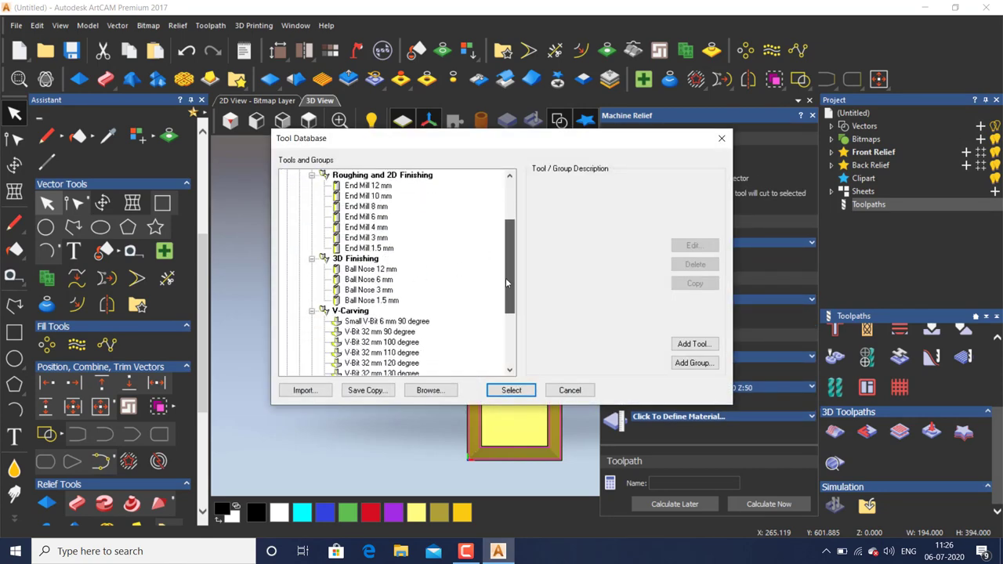
left_click(374, 280)
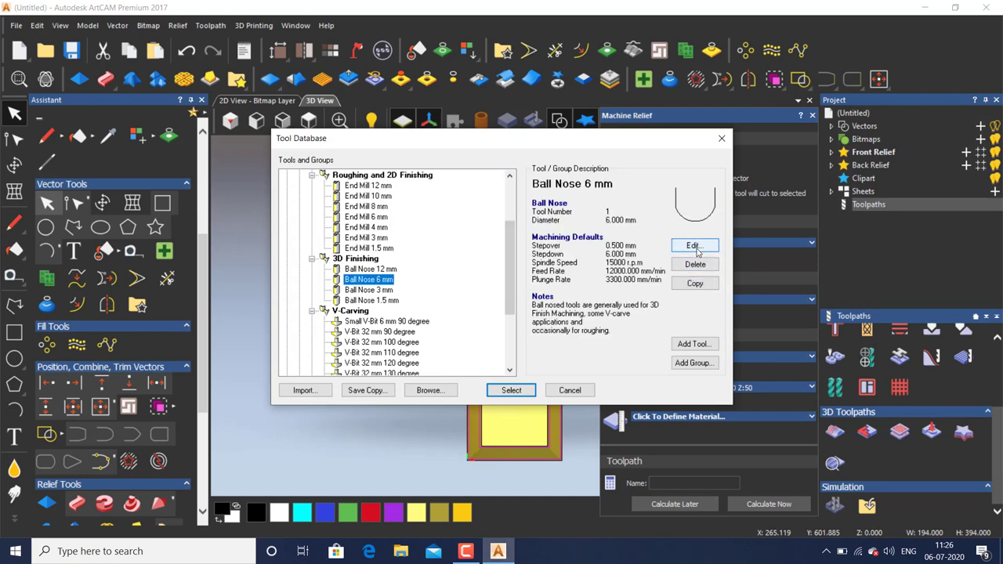
left_click(695, 248)
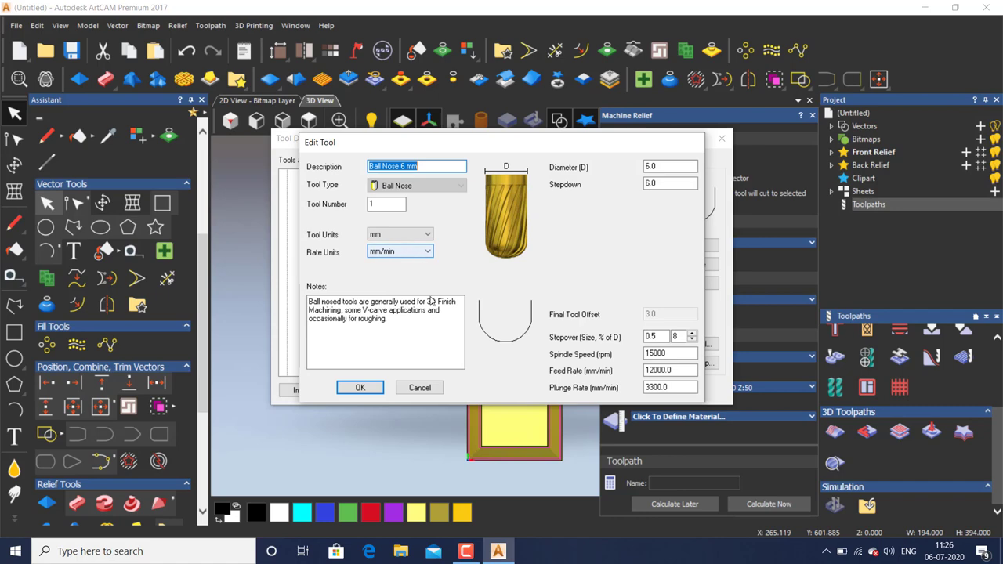
left_click(359, 387)
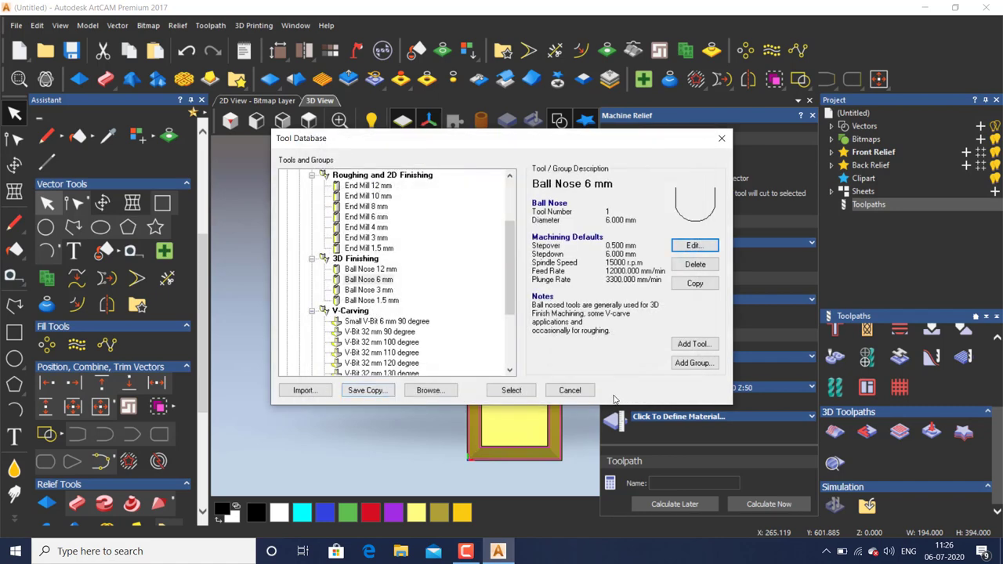
left_click(511, 389)
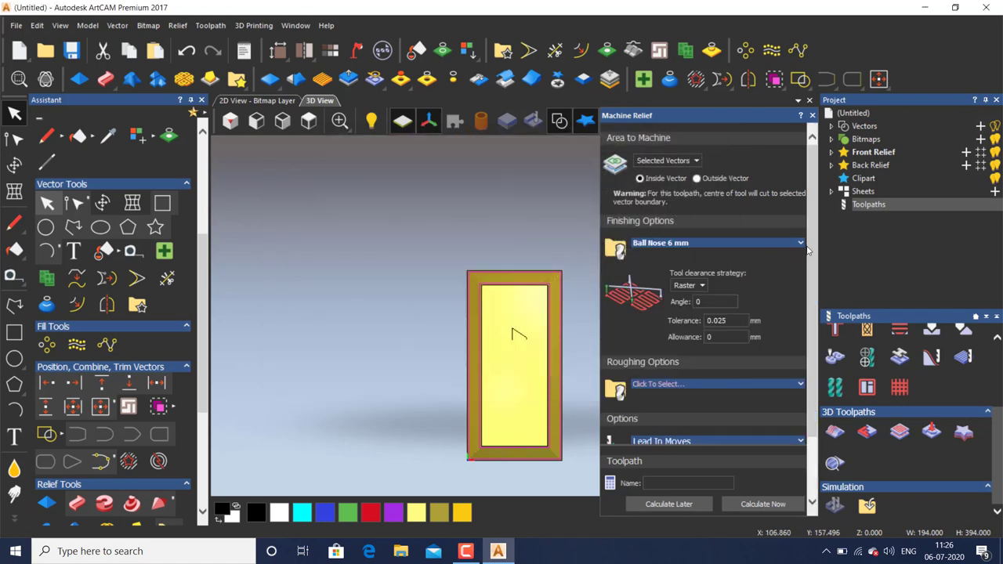
Set the finishing clearance strategy to Offset (Classic) with Start Outside
scroll(807, 249, "down", 3)
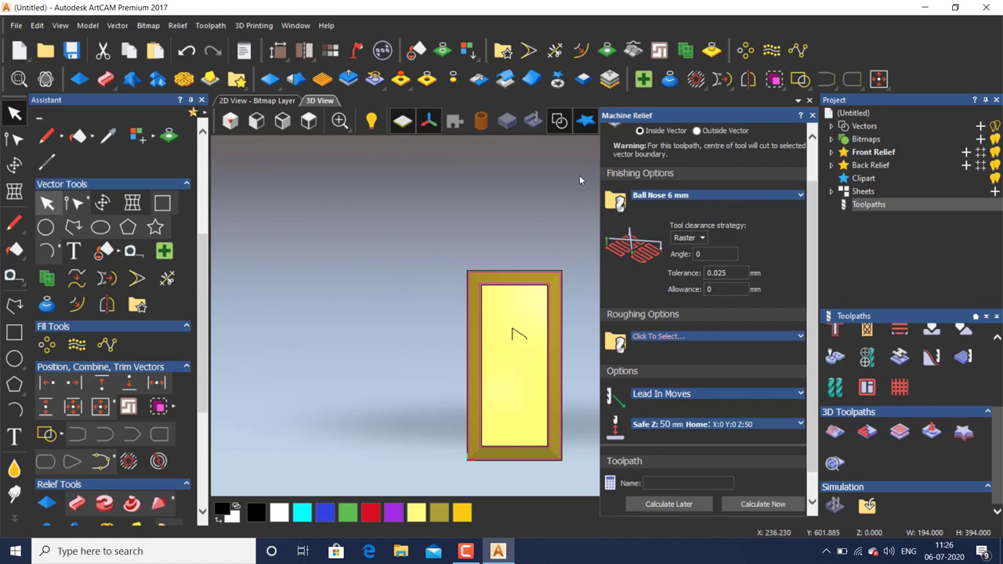
left_click(689, 237)
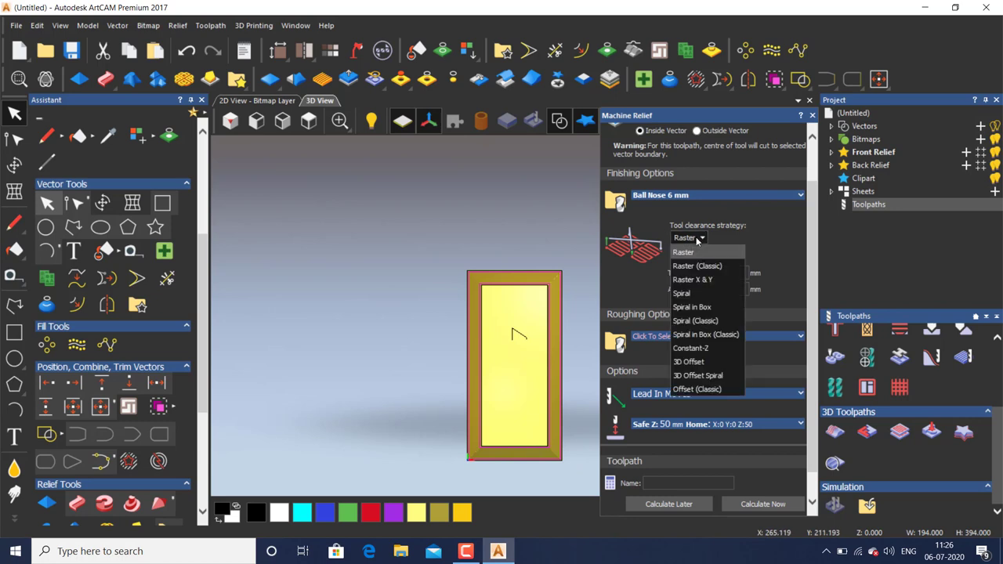
left_click(684, 390)
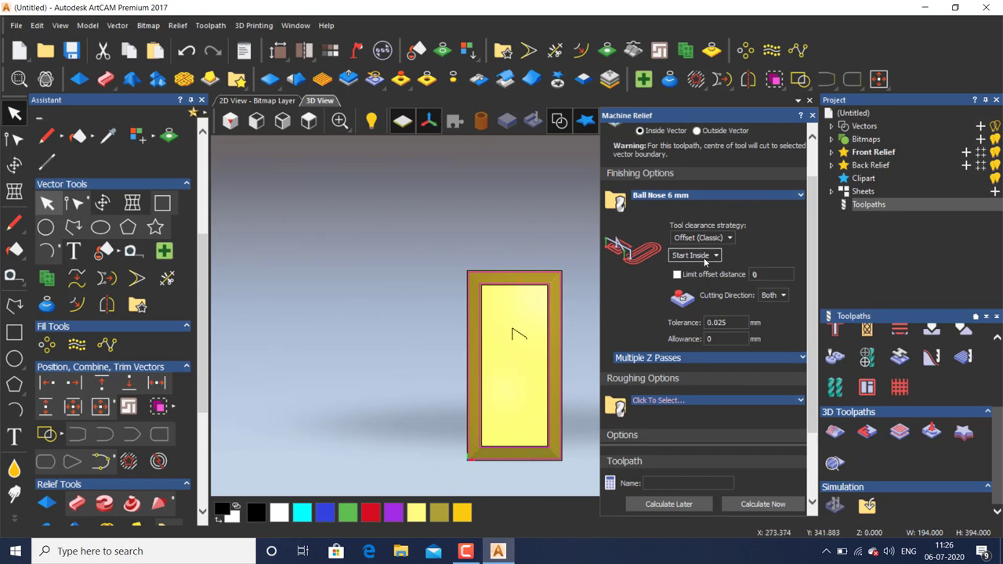
left_click(711, 258)
left_click(694, 284)
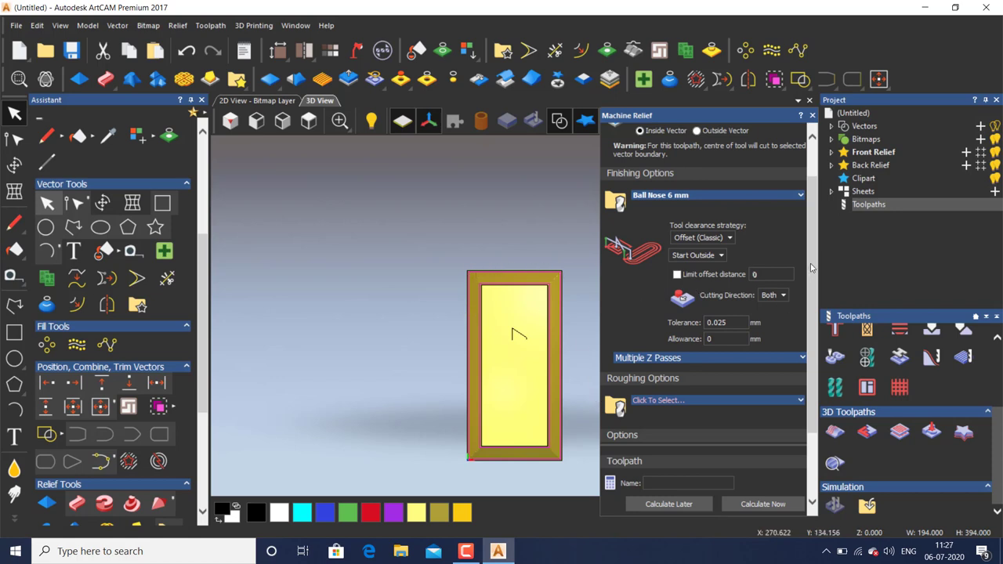
Define the material with a thickness of 25 mm and a top offset of 0
scroll(812, 269, "down", 3)
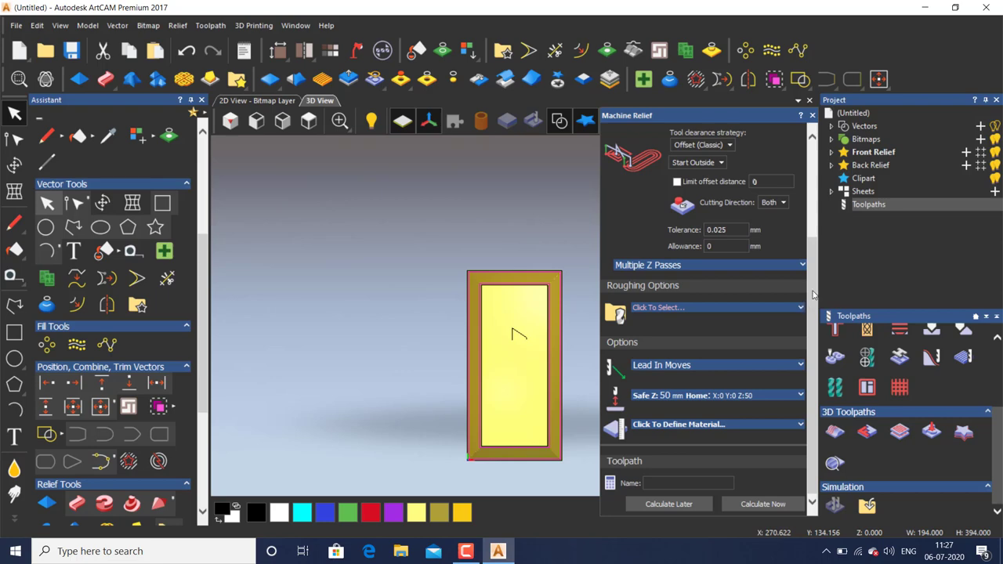
left_click(781, 424)
type("25")
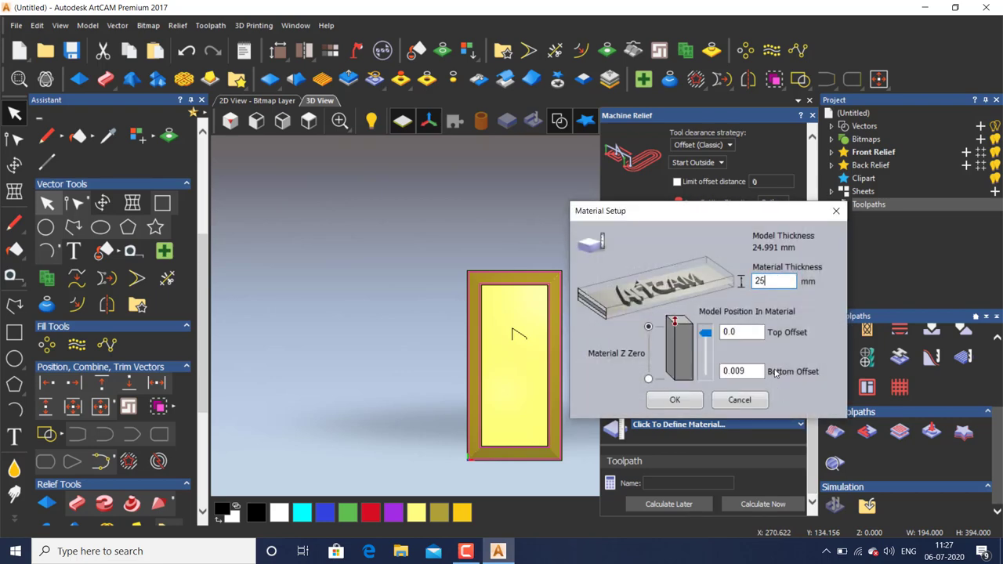
left_click(722, 332)
type("0")
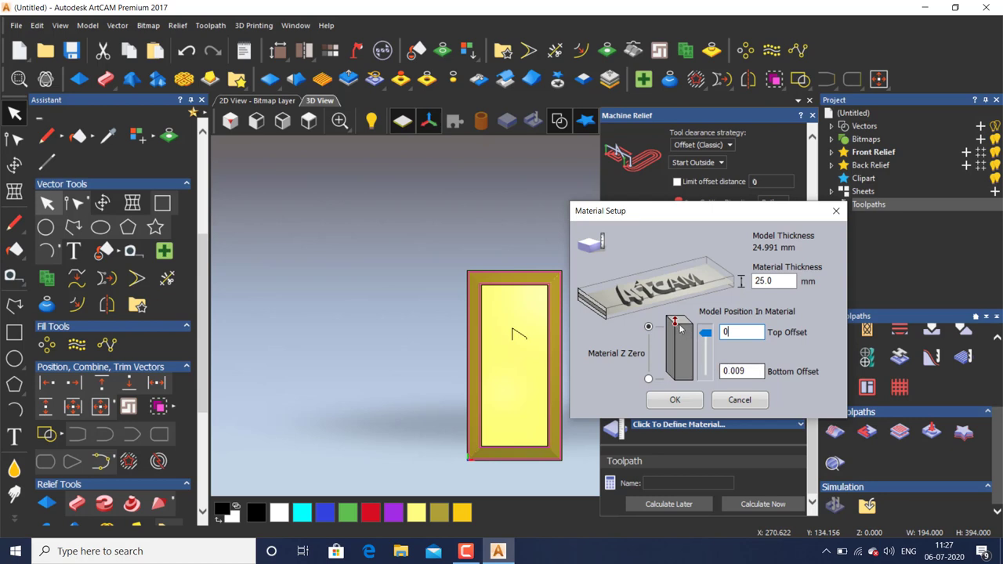
left_click(694, 405)
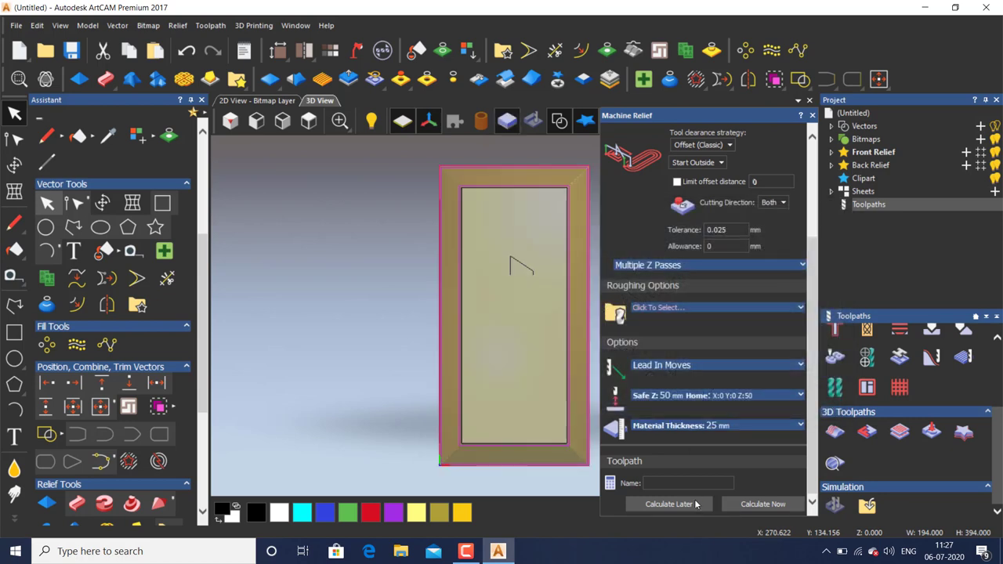
Name the toolpath 3d, calculate it immediately and close the Machine Relief settings
left_click(688, 482)
type("3d")
left_click(762, 505)
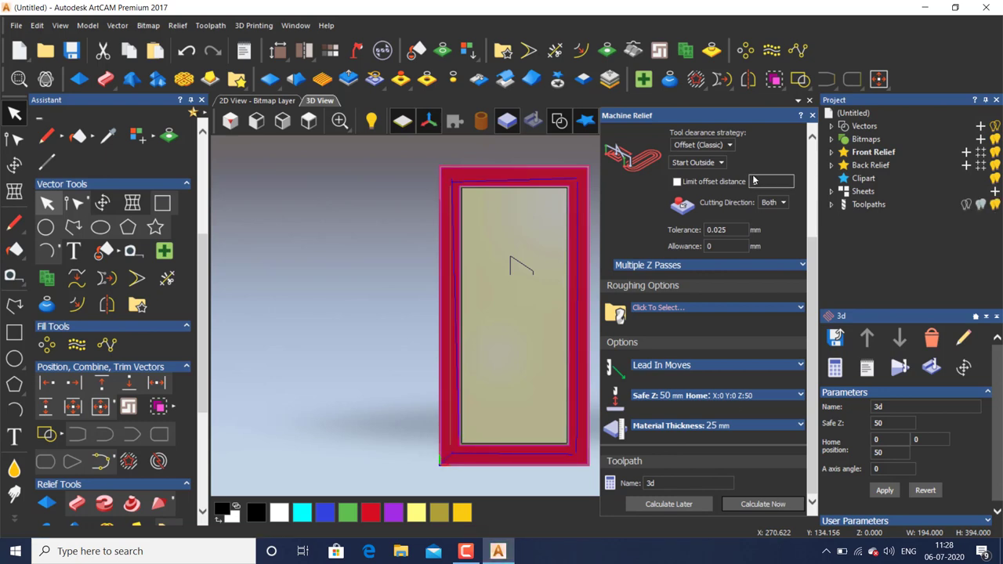
left_click(812, 115)
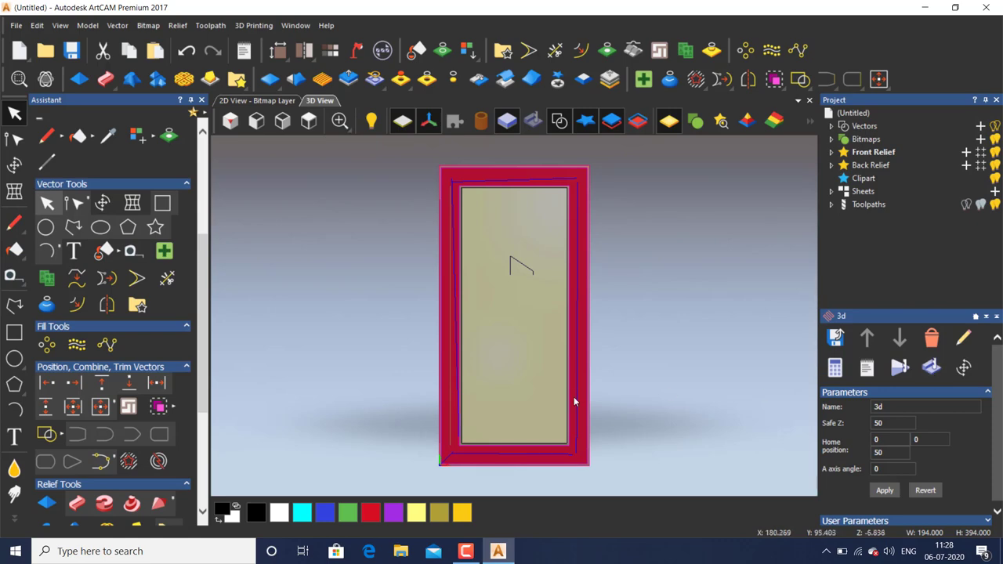
Simulate the 3d toolpath on the whole model at Fast resolution, with the block from 0.0 to -25.0 mm
left_click_drag(574, 397, 614, 332)
scroll(596, 439, "up", 2)
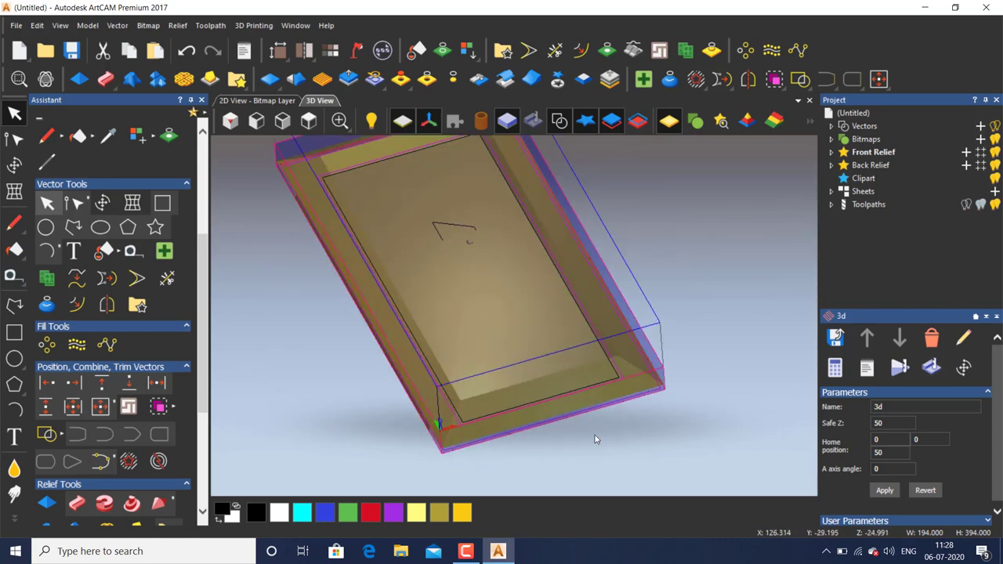
left_click(932, 368)
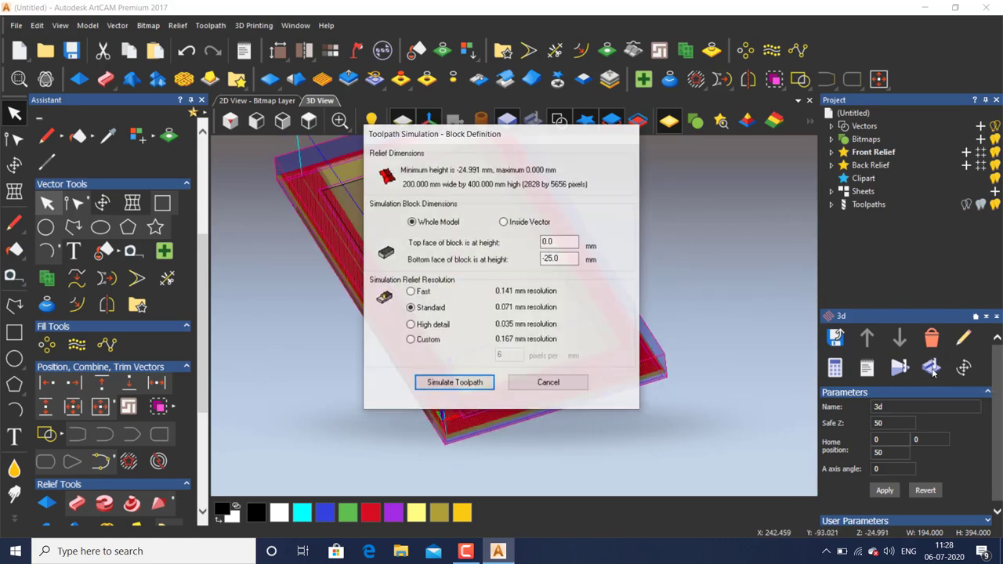
left_click(415, 292)
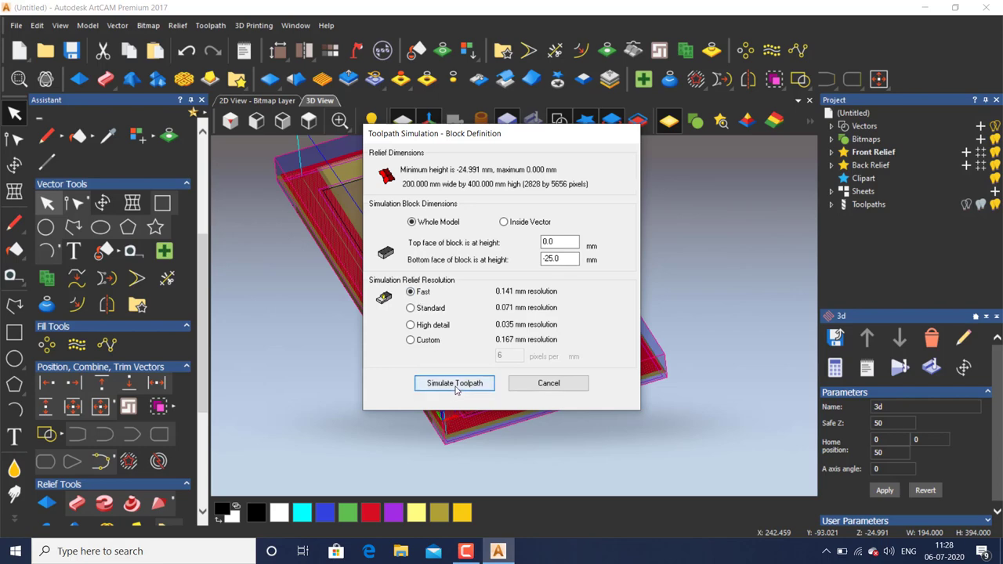
left_click(455, 385)
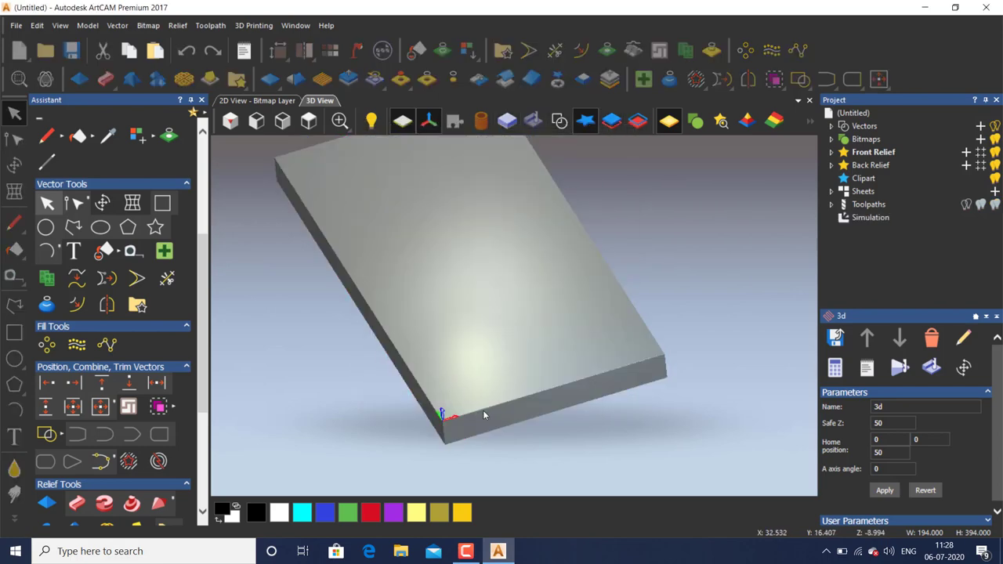
Examine the simulated panel's sloped border, corners and outer edges up close for surface quality
scroll(541, 377, "up", 2)
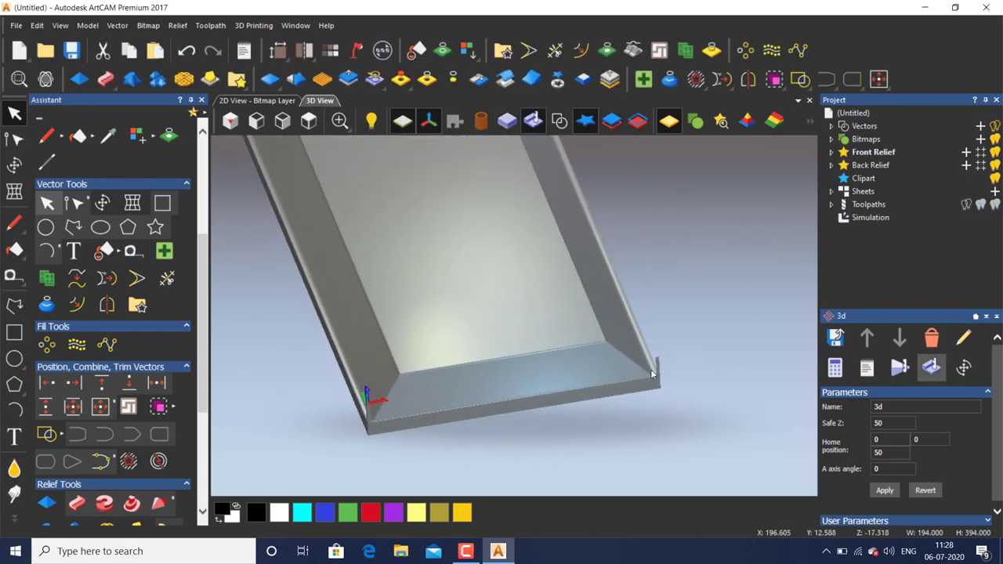
scroll(655, 372, "up", 5)
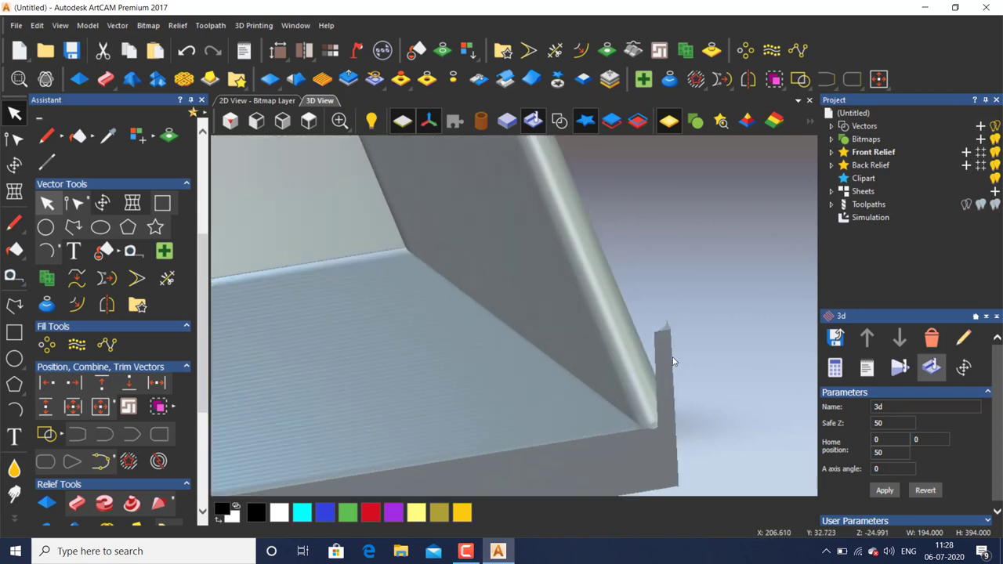
scroll(697, 361, "down", 3)
left_click_drag(679, 338, 498, 276)
scroll(509, 253, "down", 2)
scroll(486, 198, "up", 4)
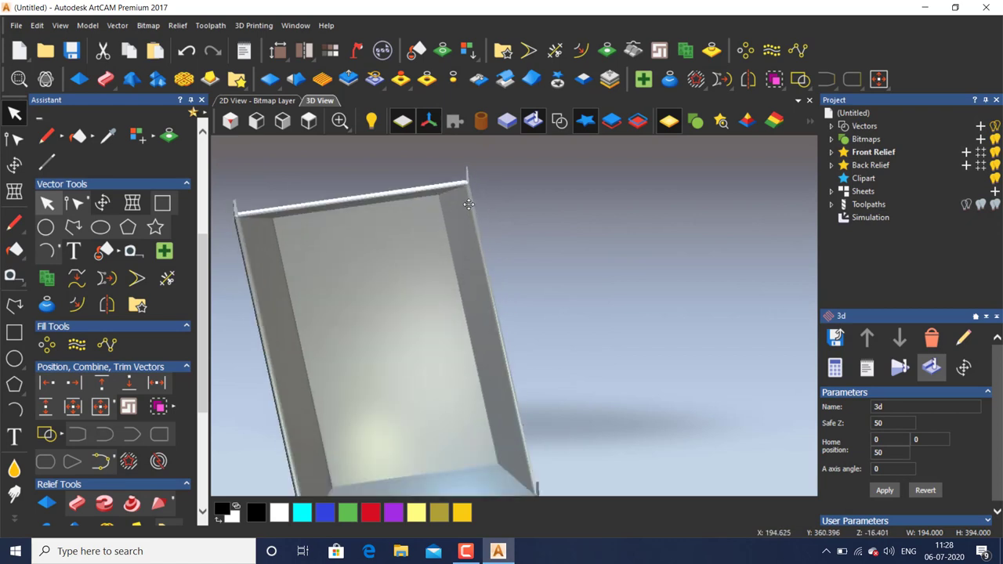
scroll(484, 203, "up", 2)
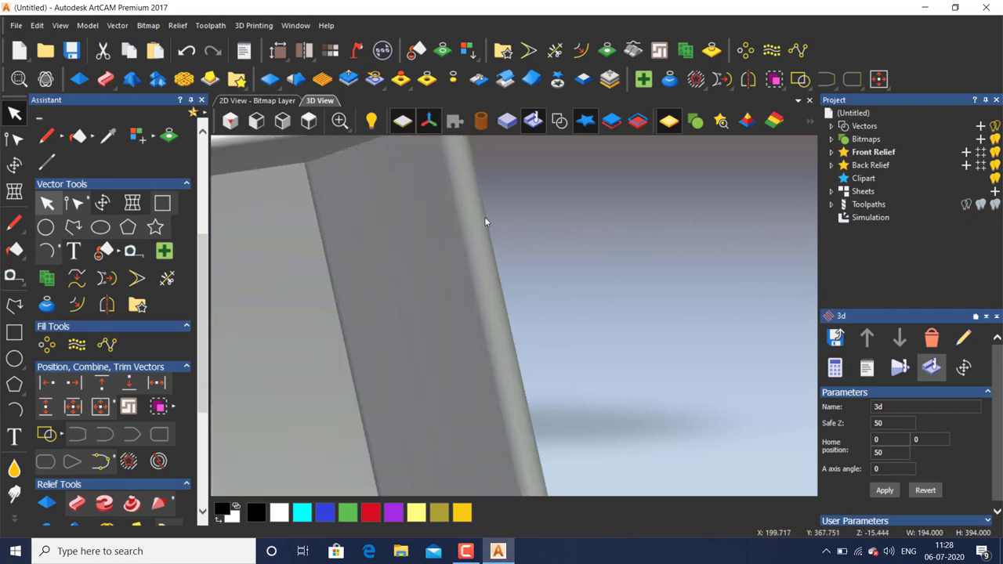
scroll(484, 216, "down", 2)
scroll(387, 243, "up", 2)
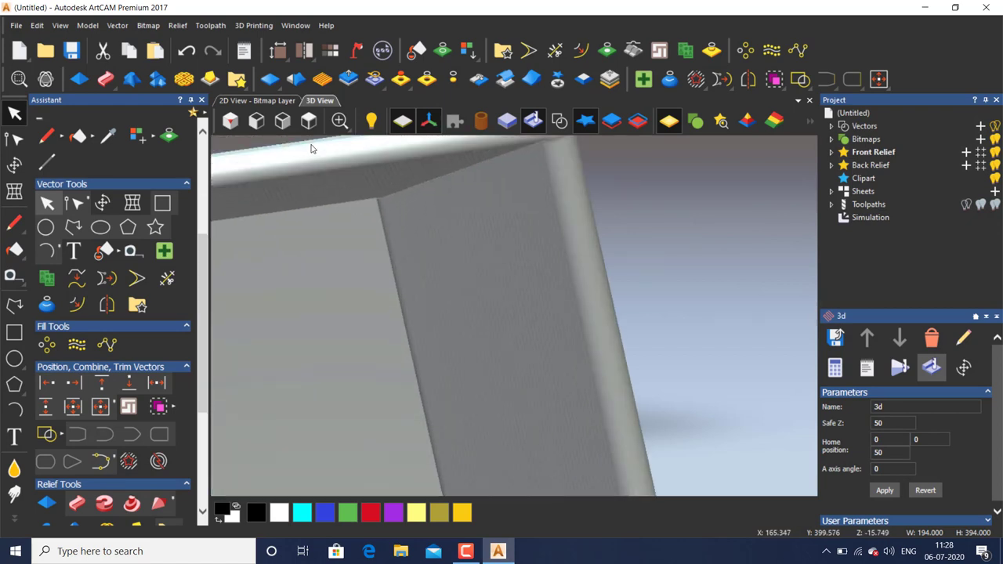
Inspect the simulated panel from above and its upper border at an angle, ending in the top view
left_click(309, 120)
scroll(572, 189, "up", 2)
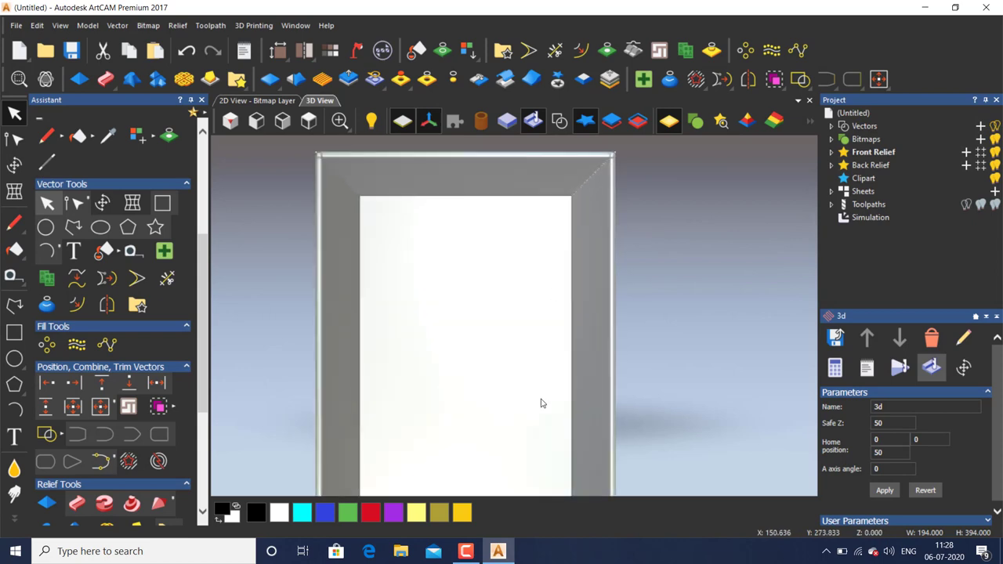
left_click_drag(540, 403, 516, 290)
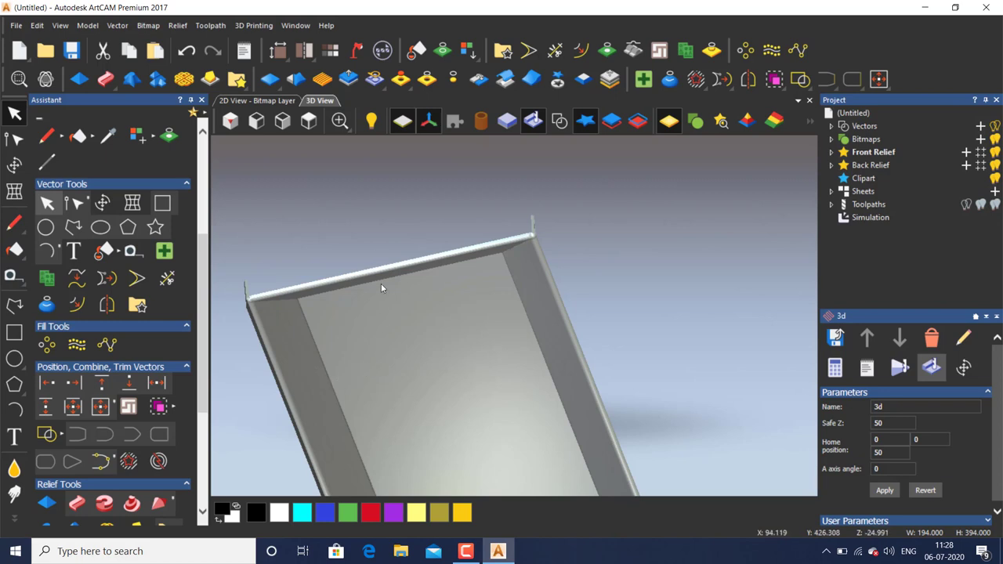
scroll(578, 324, "up", 2)
scroll(571, 333, "up", 2)
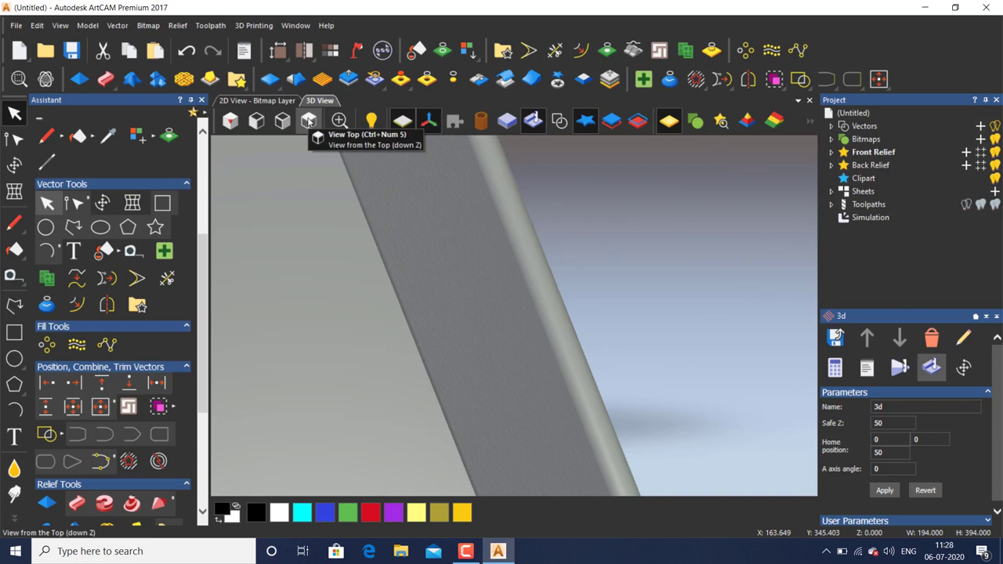
left_click(310, 120)
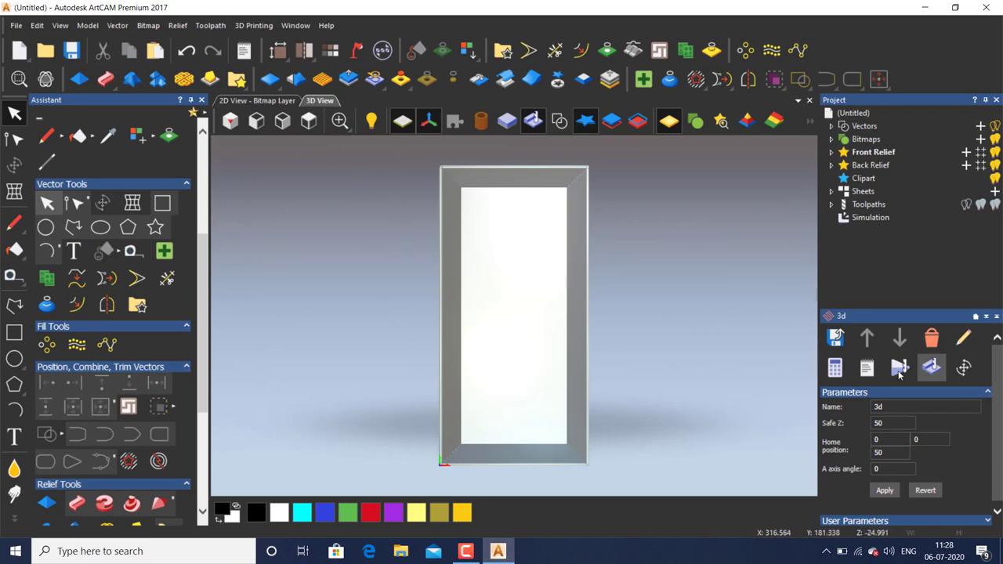
Try out saving the toolpath as 3d 6mm ball nose, review the machine file formats and close the dialog without saving
left_click(837, 338)
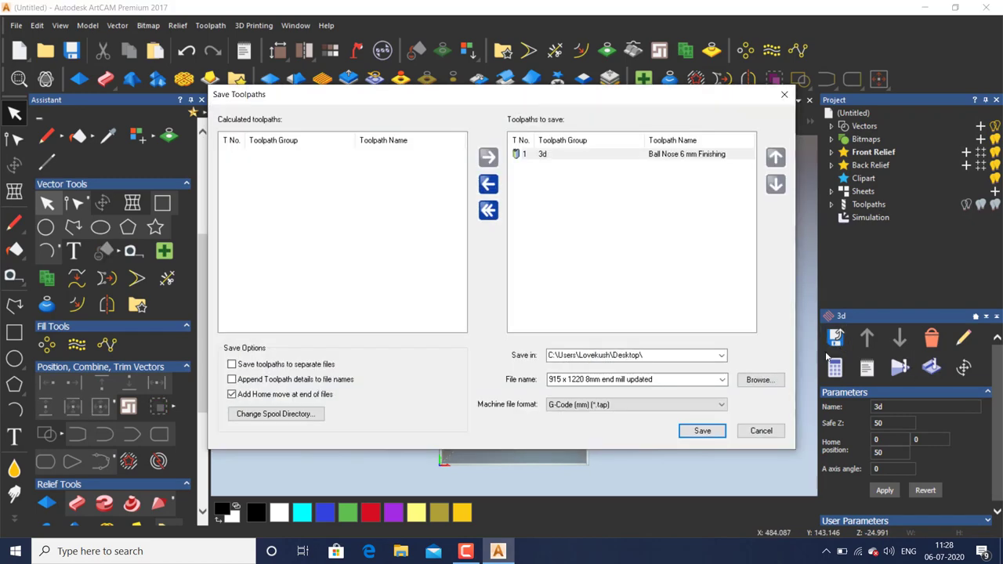
triple_click(700, 380)
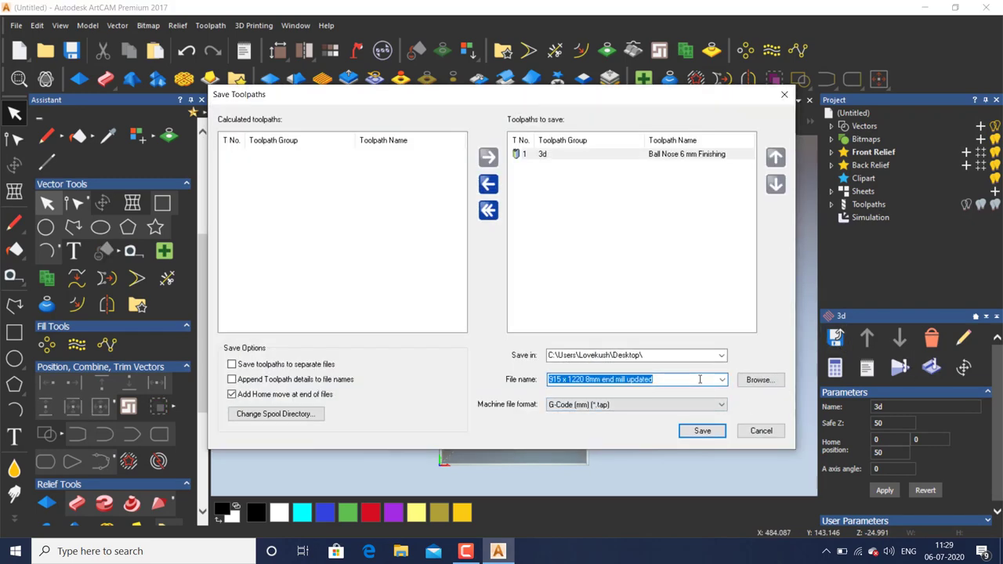
type("3d 6mm ball nose")
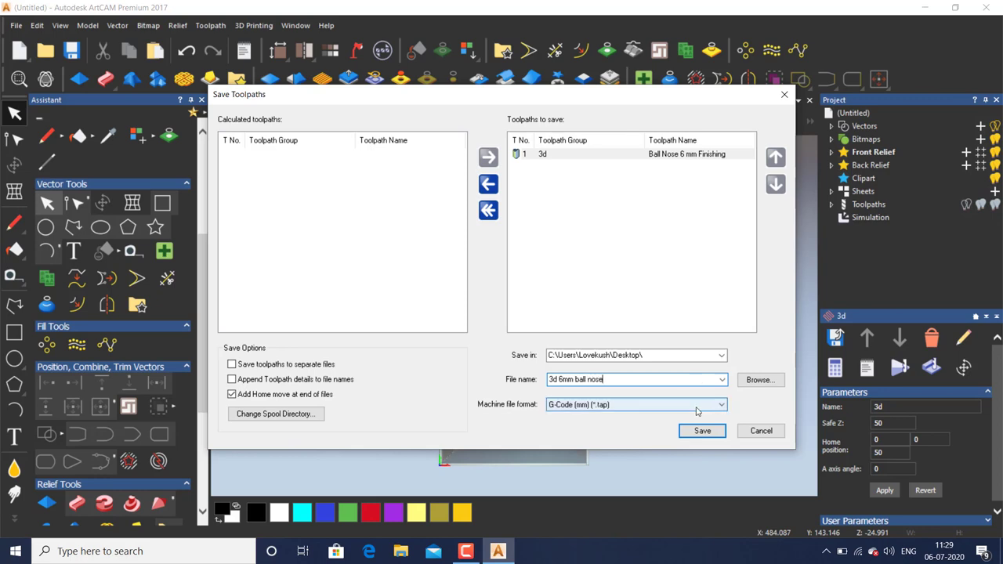
left_click(694, 406)
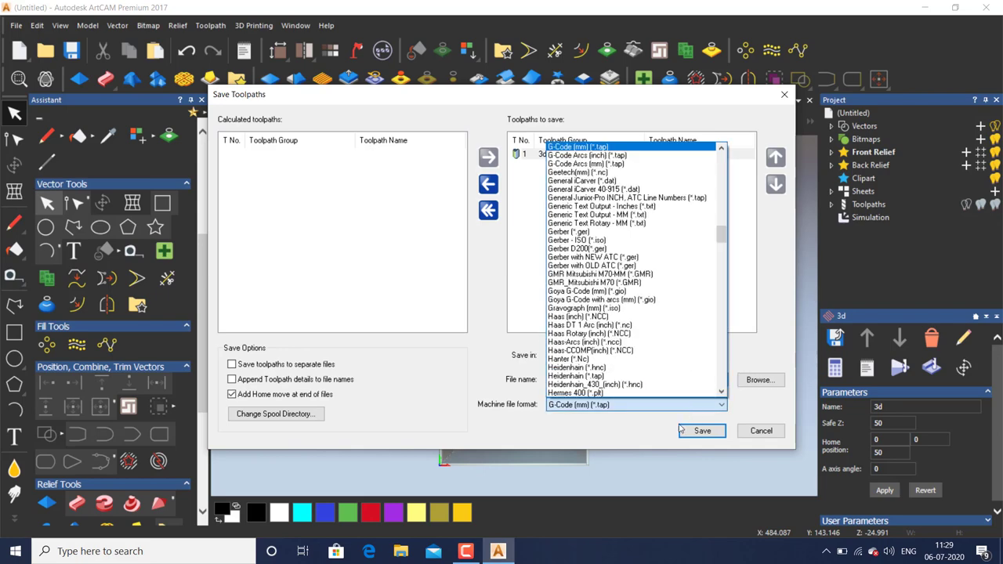
left_click(627, 445)
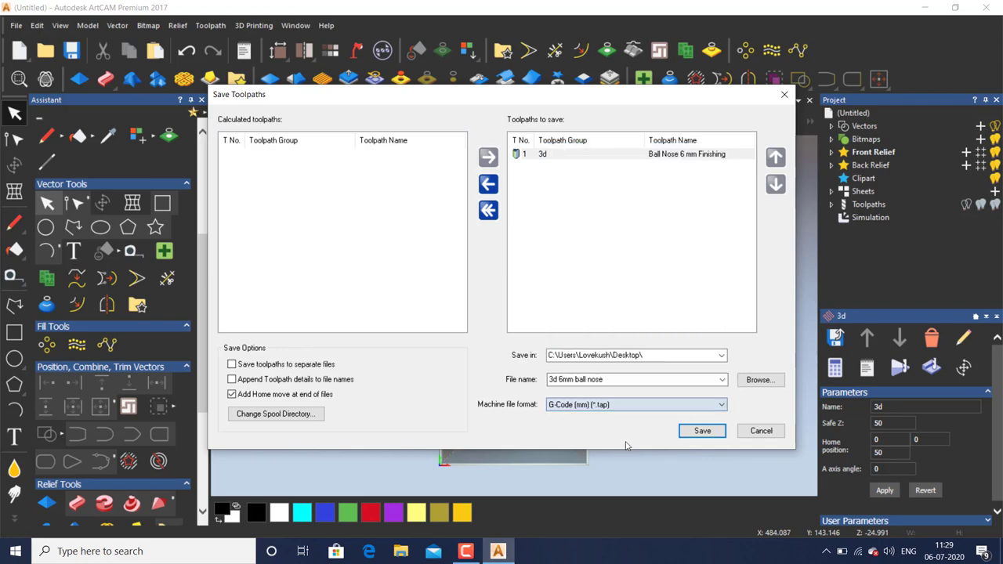
left_click(785, 98)
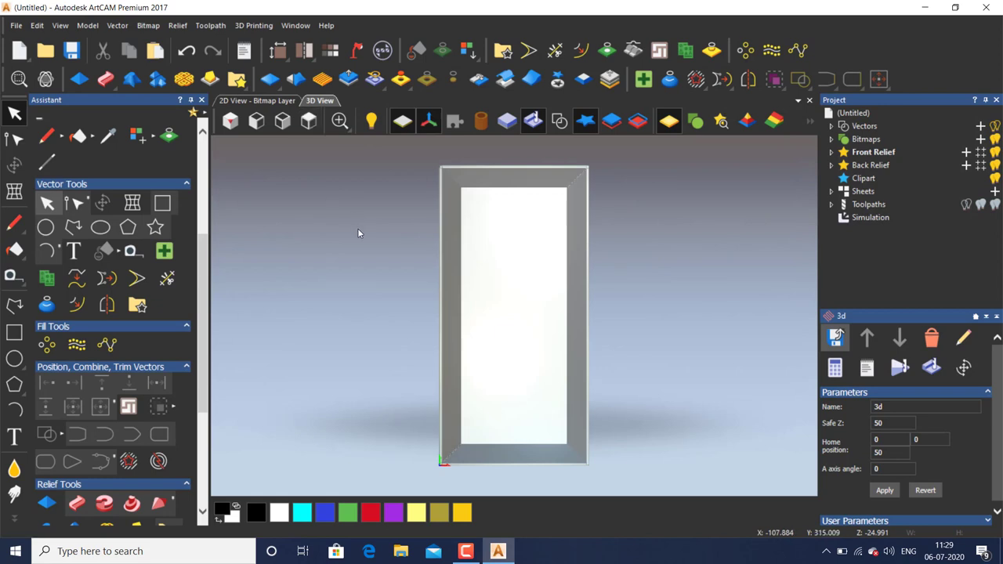
Minimize the modelling window to show the desktop
mouse_move(505, 556)
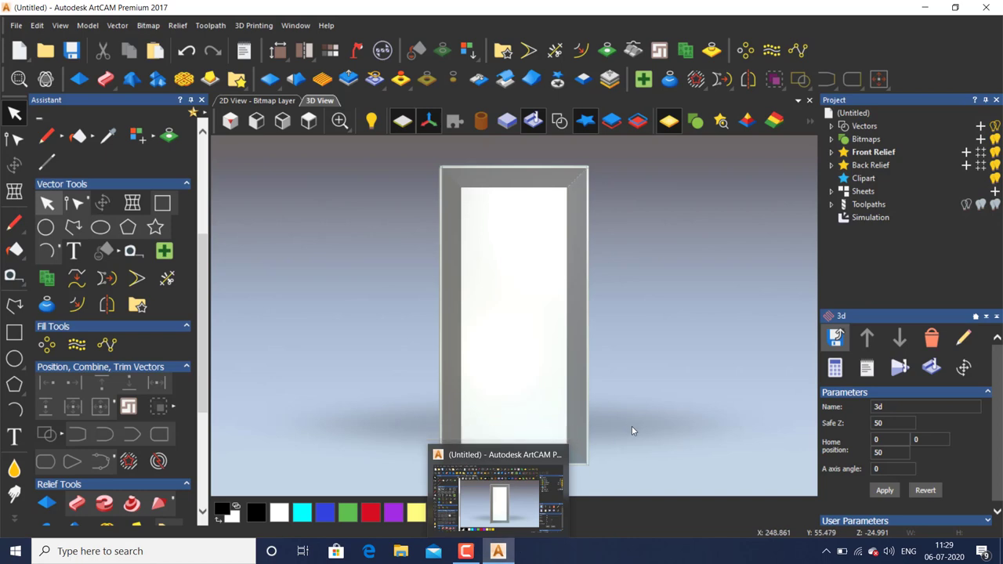
left_click(826, 551)
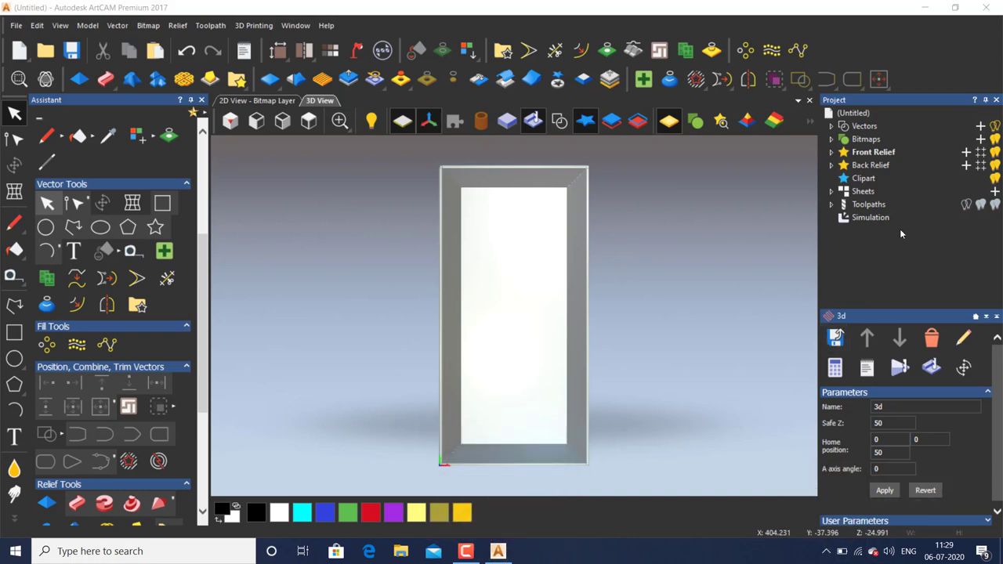
left_click(925, 7)
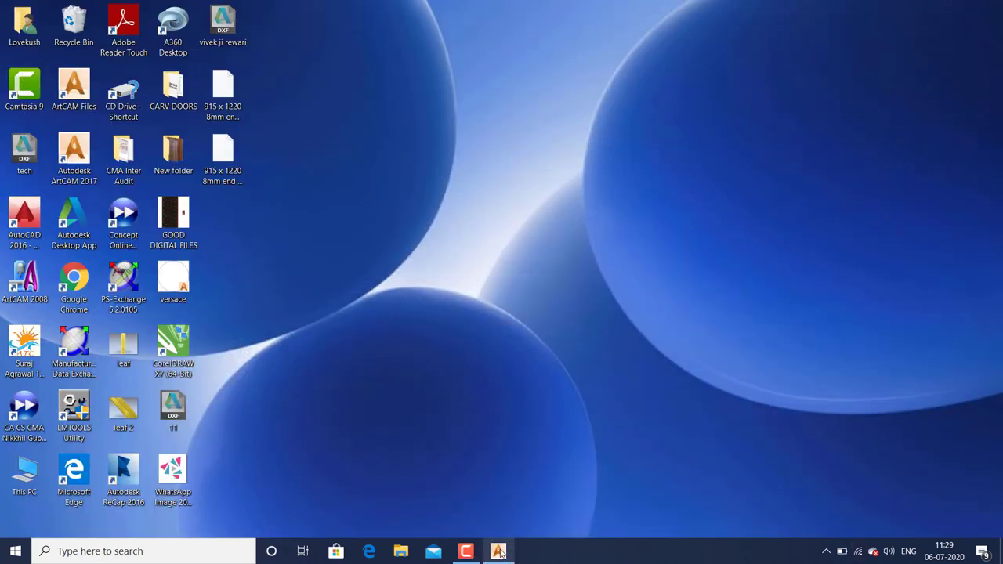